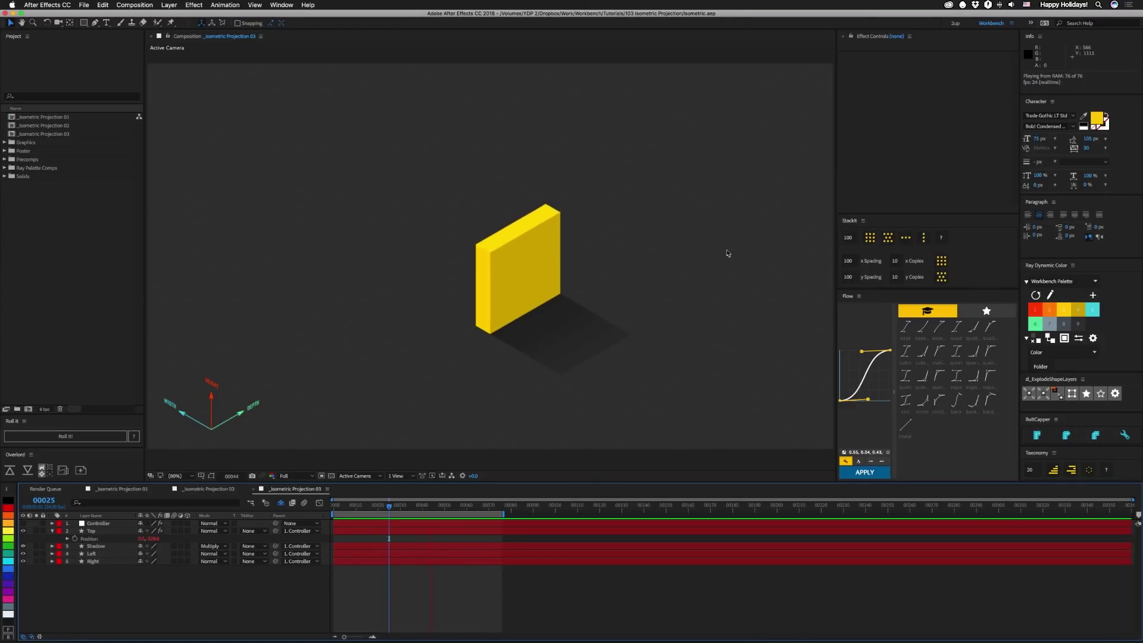
# - Switch to the _Isometric Projection 01 comp with the 2D SSR and TRUE 3D tablets
pyautogui.click(124, 489)
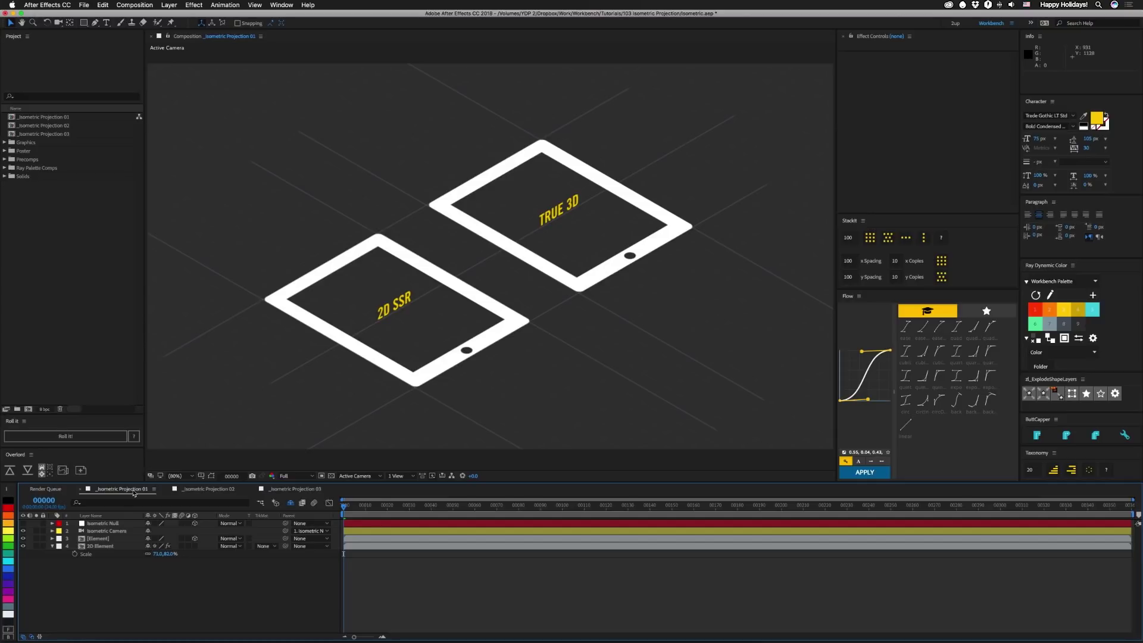
# - Check the Isometric Null's and Isometric Camera's Position values and the camera's Camera Options
pyautogui.click(110, 523)
pyautogui.press('p')
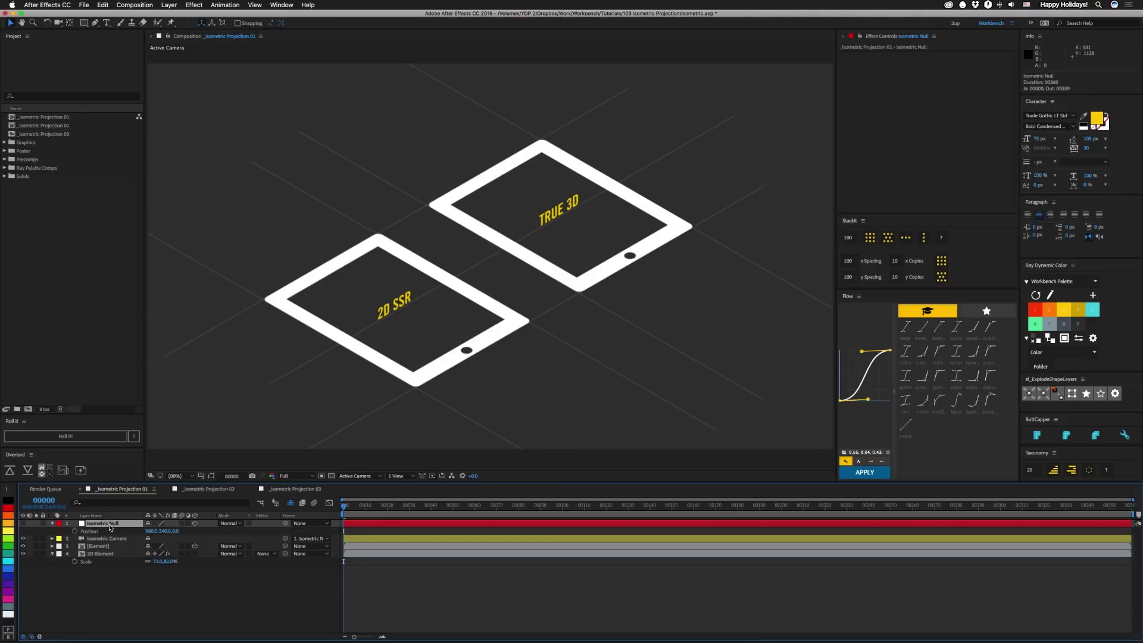
pyautogui.click(107, 538)
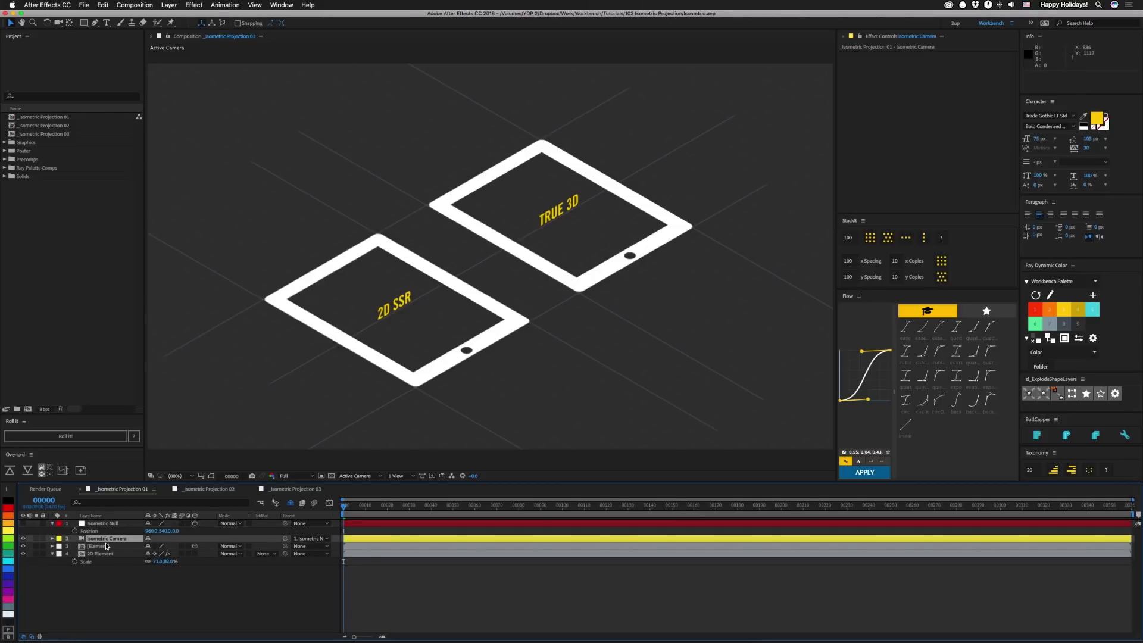
pyautogui.press('p')
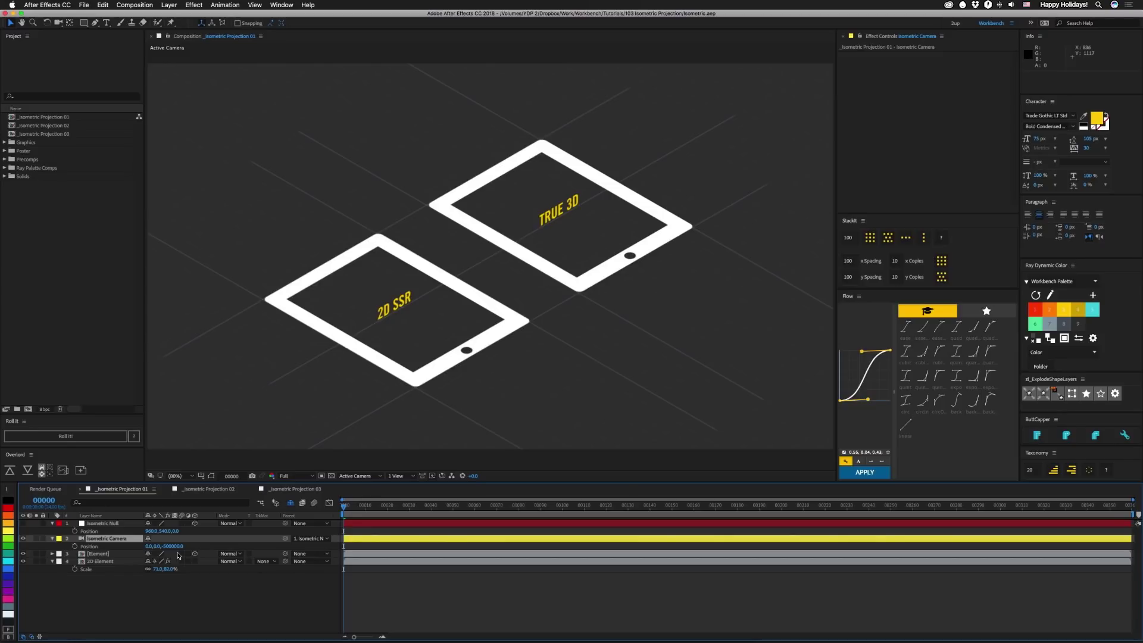
pyautogui.press('a')
pyautogui.press('a')
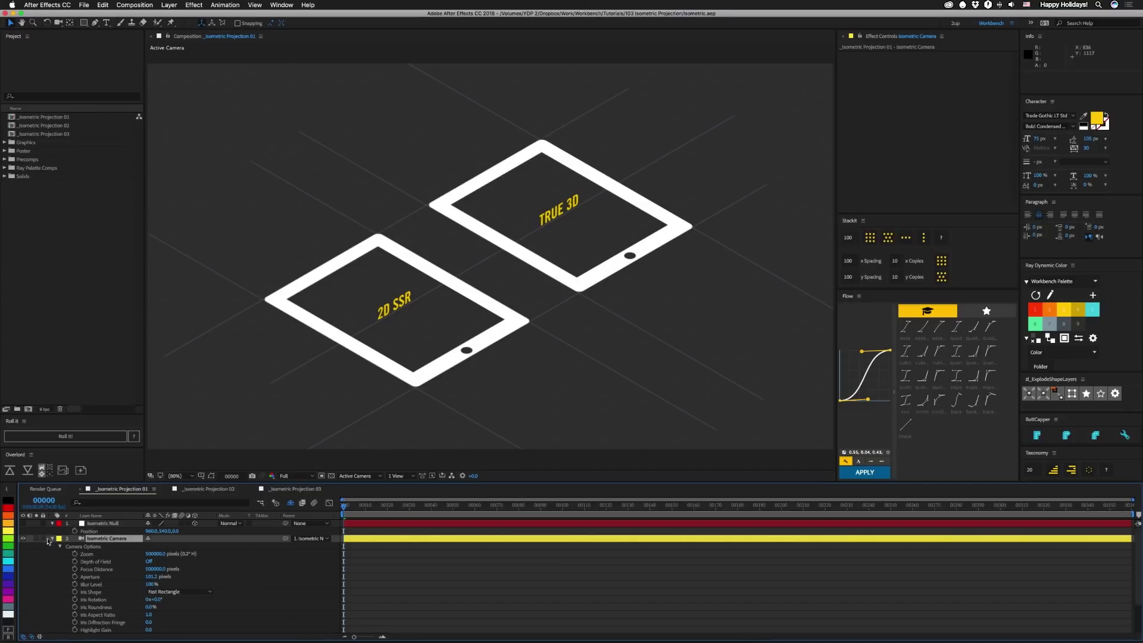
pyautogui.click(52, 538)
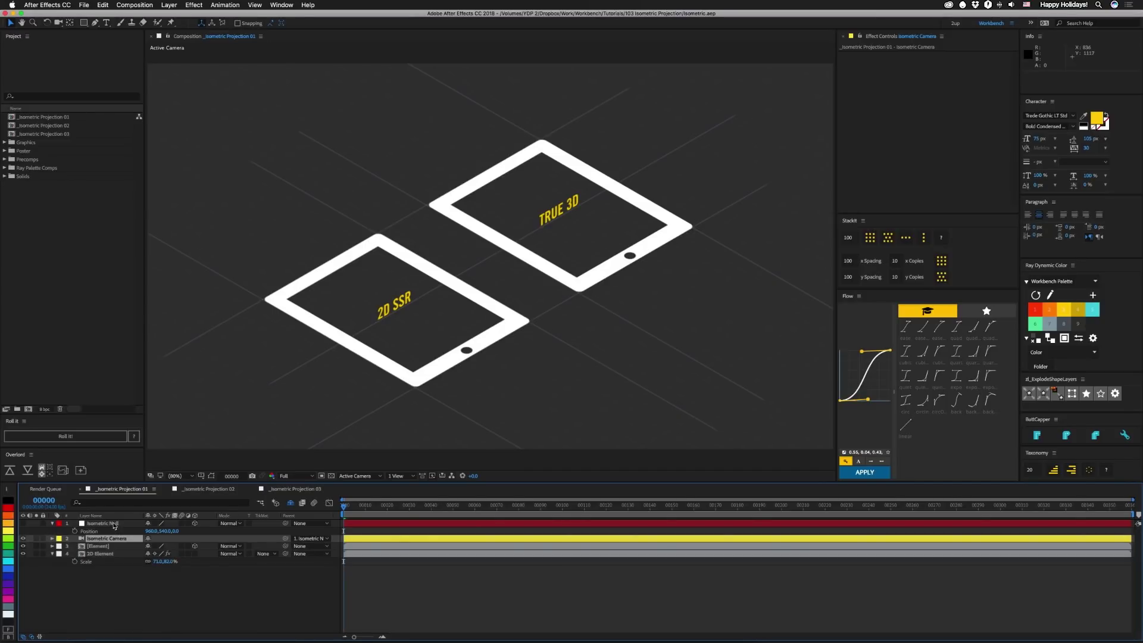
# - Reveal the Isometric Null's orientation and rotation values (45°, 35.3°, 30°)
pyautogui.click(114, 524)
pyautogui.press('r')
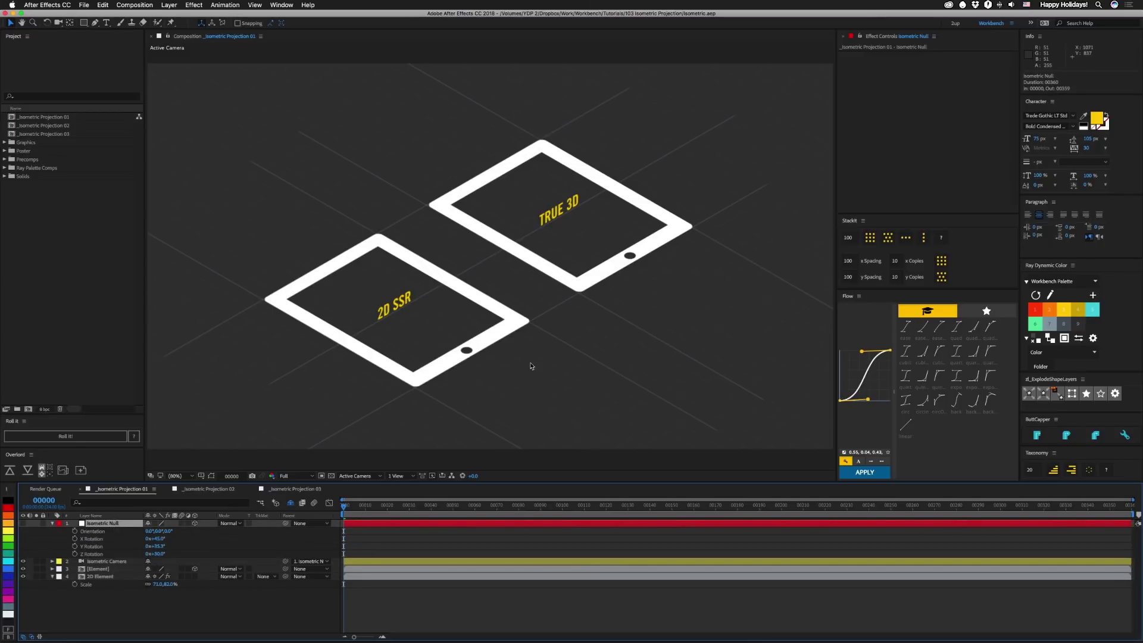
pyautogui.press('super+Tab')
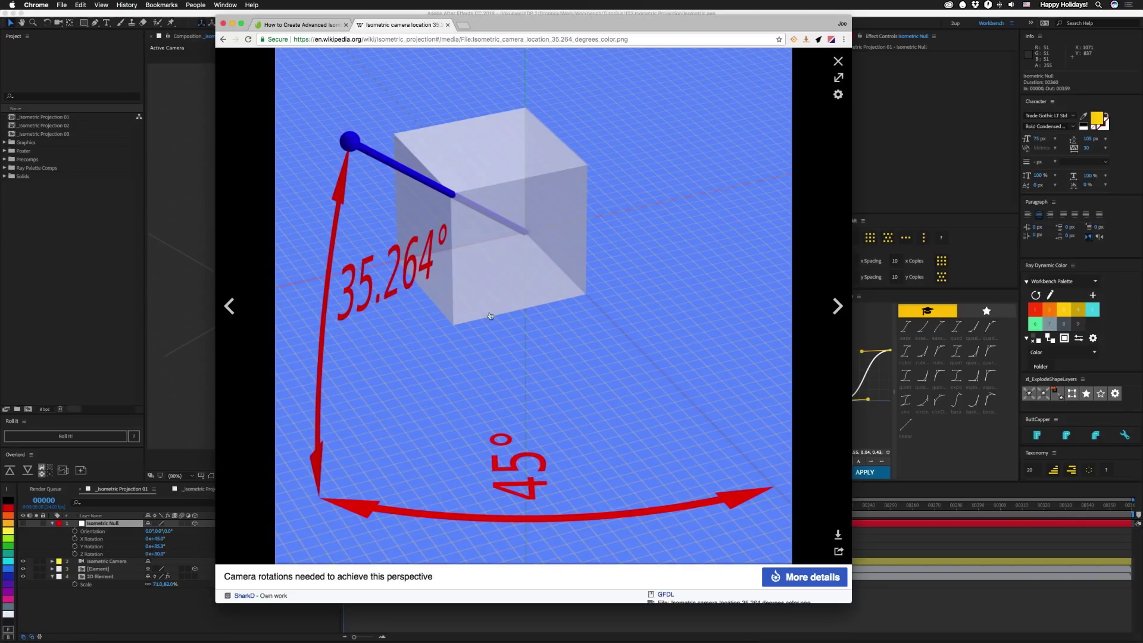
# - Return to After Effects after viewing the 35.264° and 45° isometric rotation diagram
pyautogui.click(88, 305)
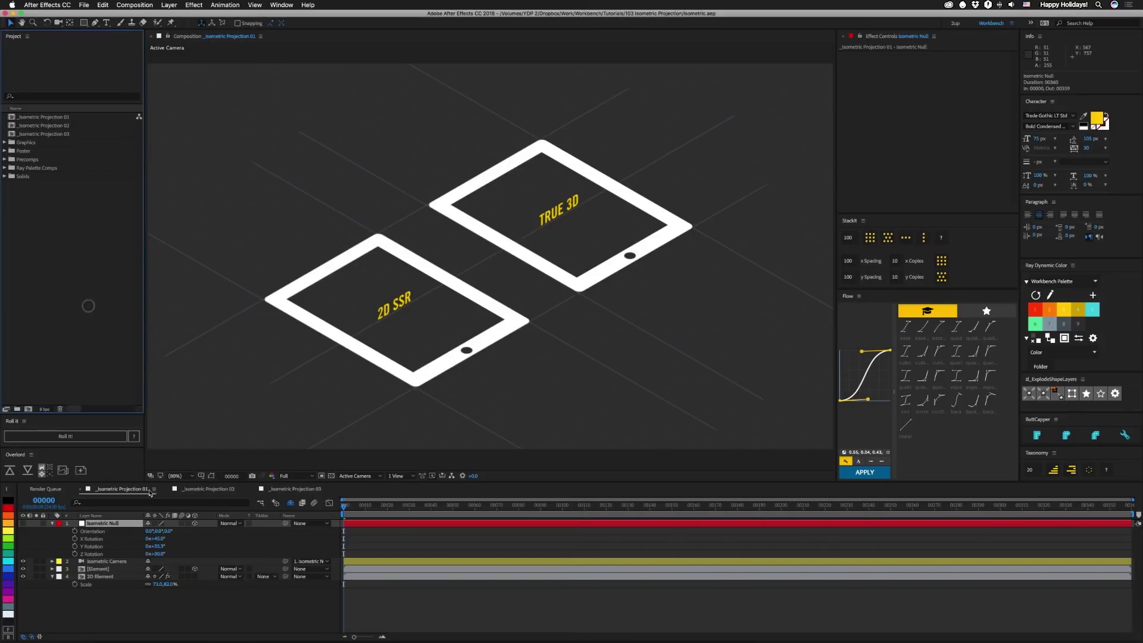
pyautogui.click(158, 546)
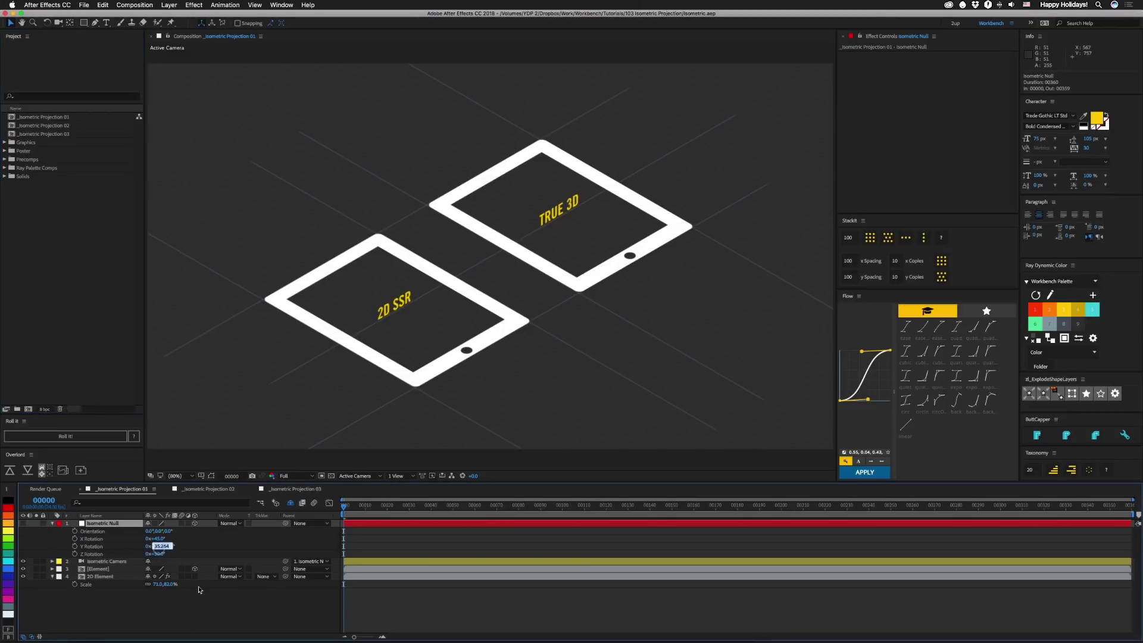
pyautogui.press('Return')
pyautogui.moveTo(159, 555); pyautogui.dragTo(160, 556)
pyautogui.click(158, 555)
pyautogui.write('0')
pyautogui.press('Return')
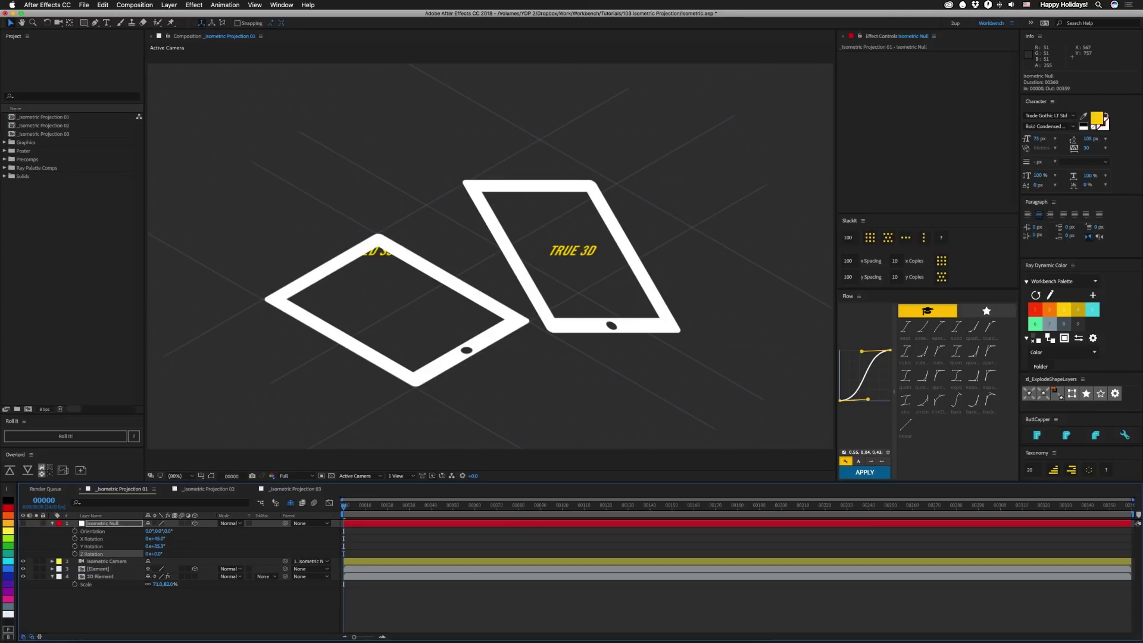
pyautogui.press('super+z')
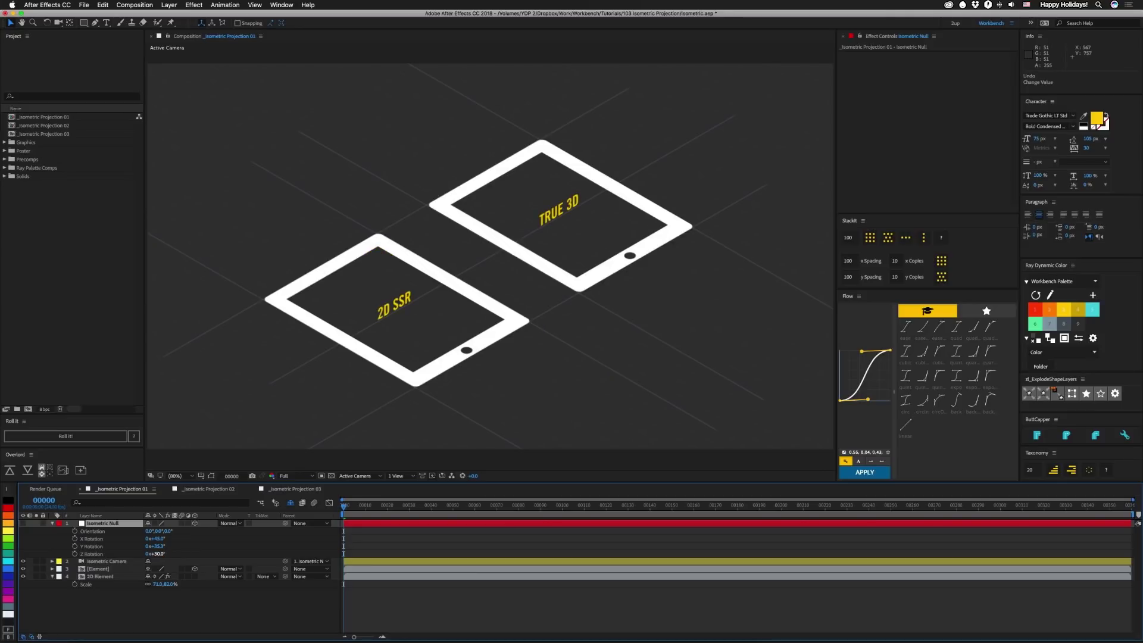
pyautogui.click(106, 569)
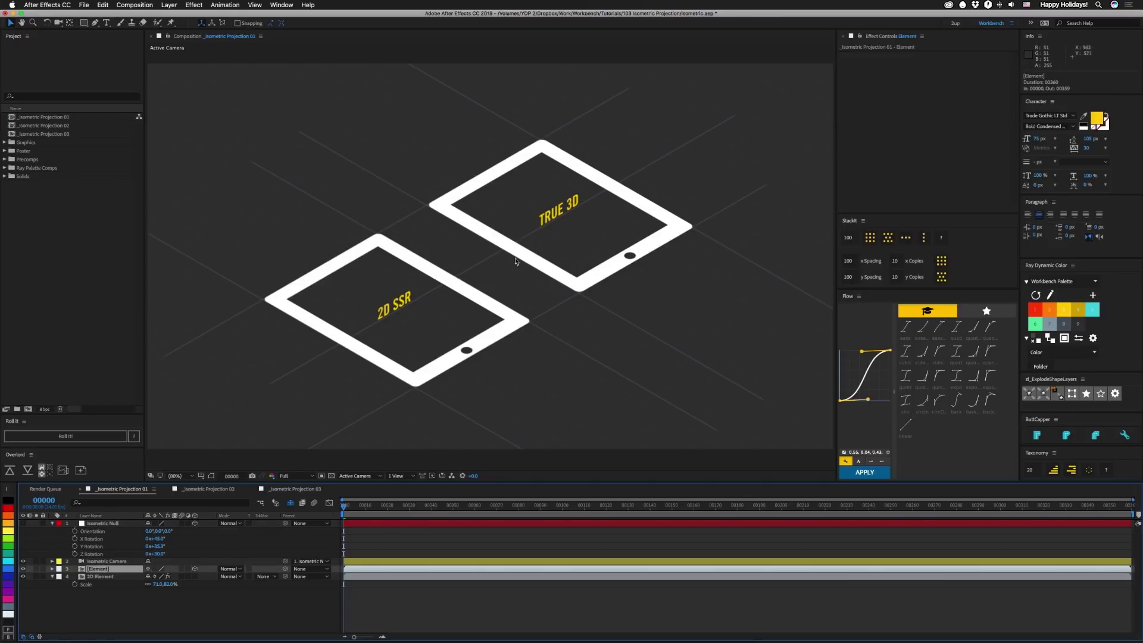
pyautogui.press('r')
pyautogui.click(158, 600)
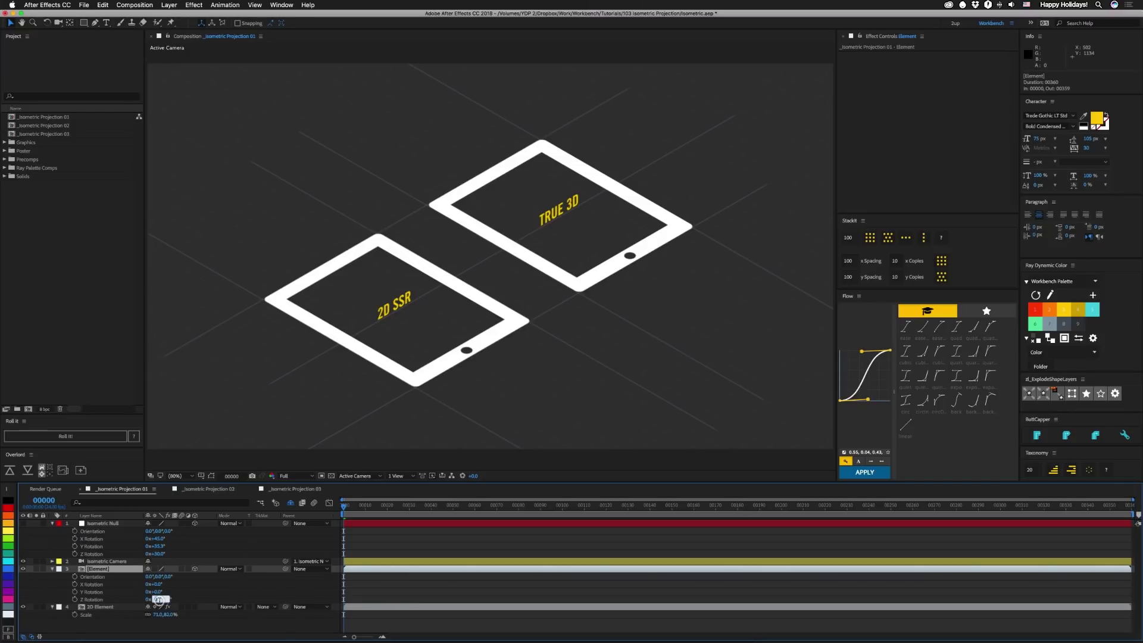
pyautogui.write('90')
pyautogui.press('Return')
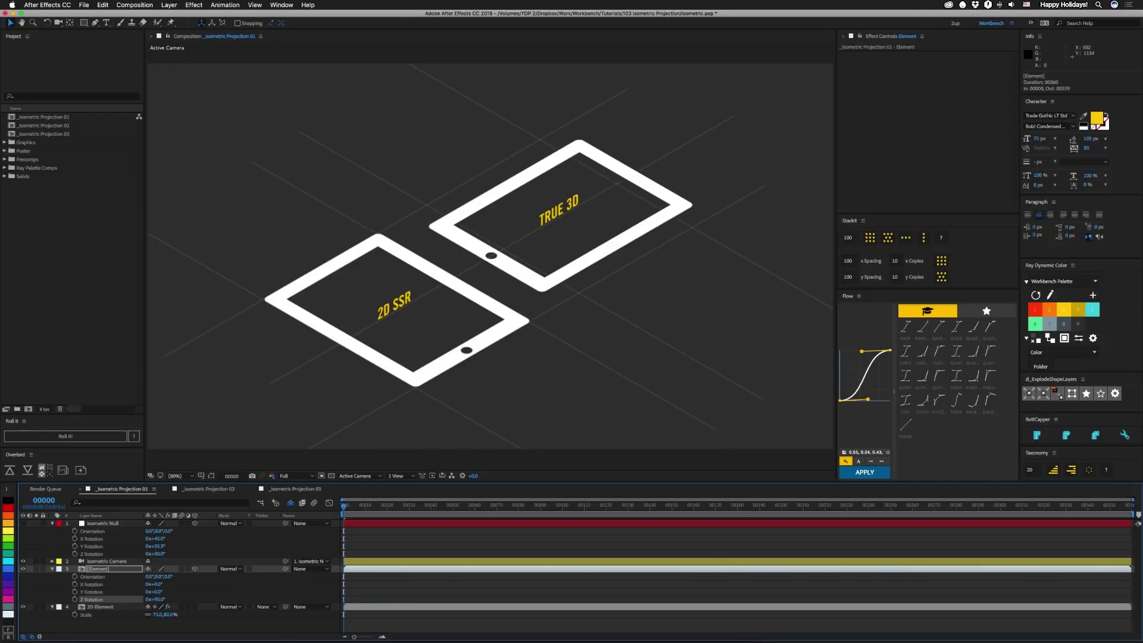
pyautogui.press('super+z')
pyautogui.click(155, 584)
pyautogui.write('90')
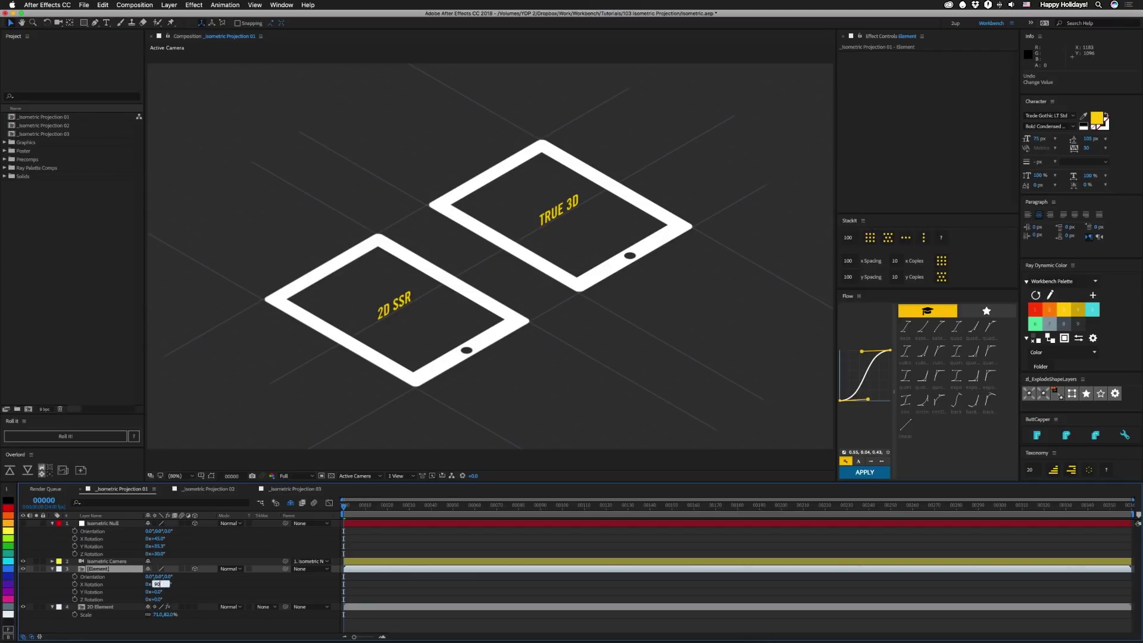
pyautogui.press('Return')
pyautogui.click(159, 592)
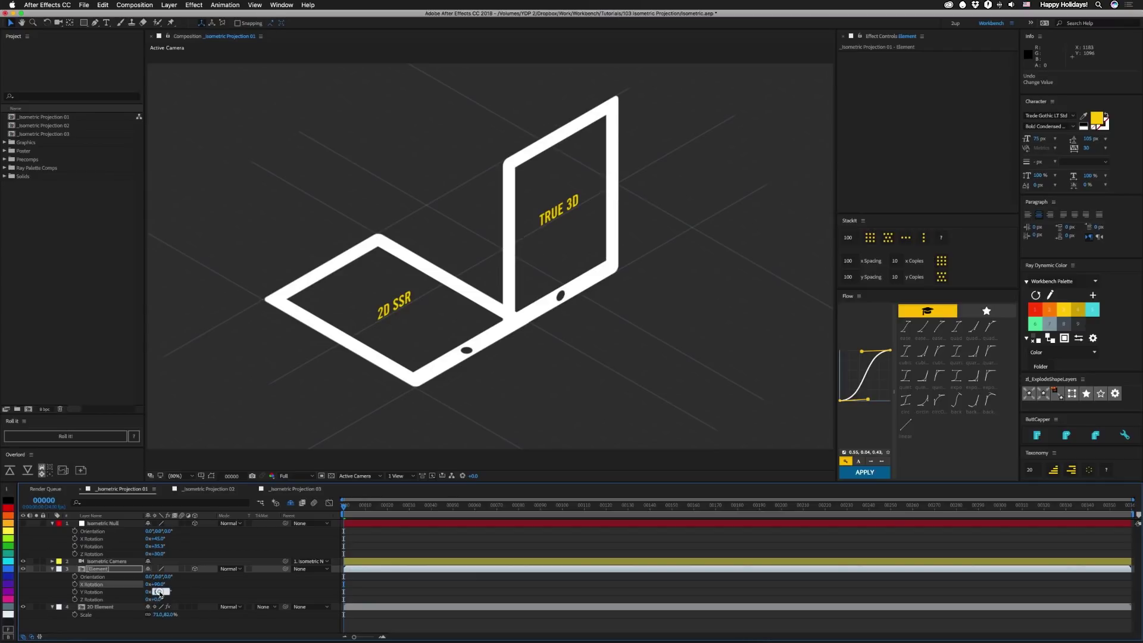
pyautogui.write('90')
pyautogui.press('Return')
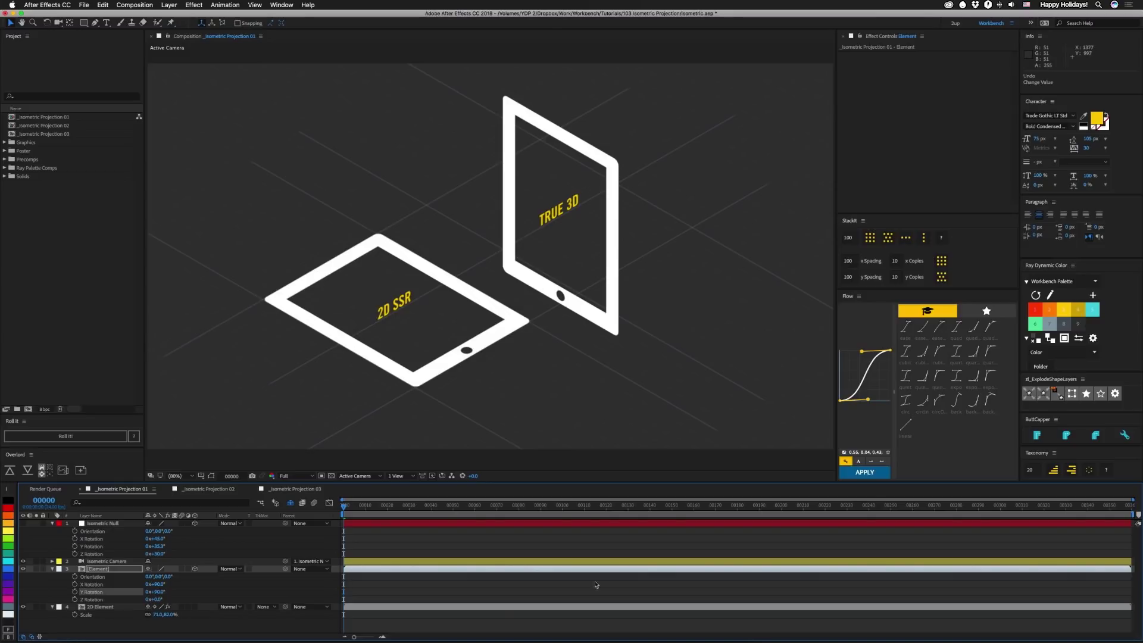
pyautogui.press('super+z')
pyautogui.press('super+z')
pyautogui.click(52, 568)
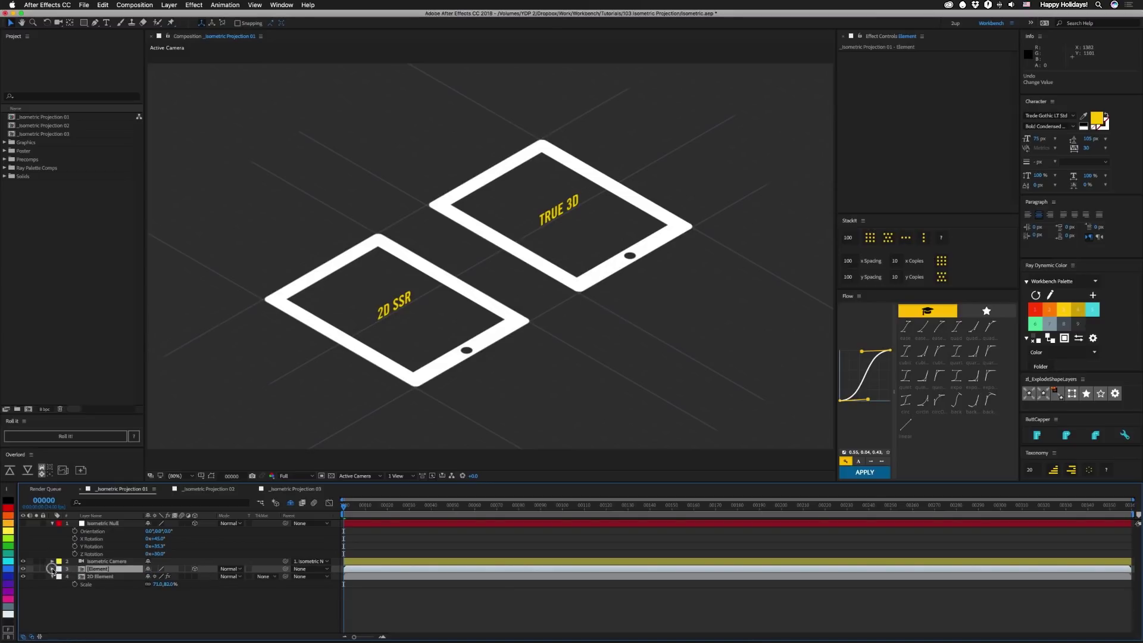
pyautogui.click(97, 578)
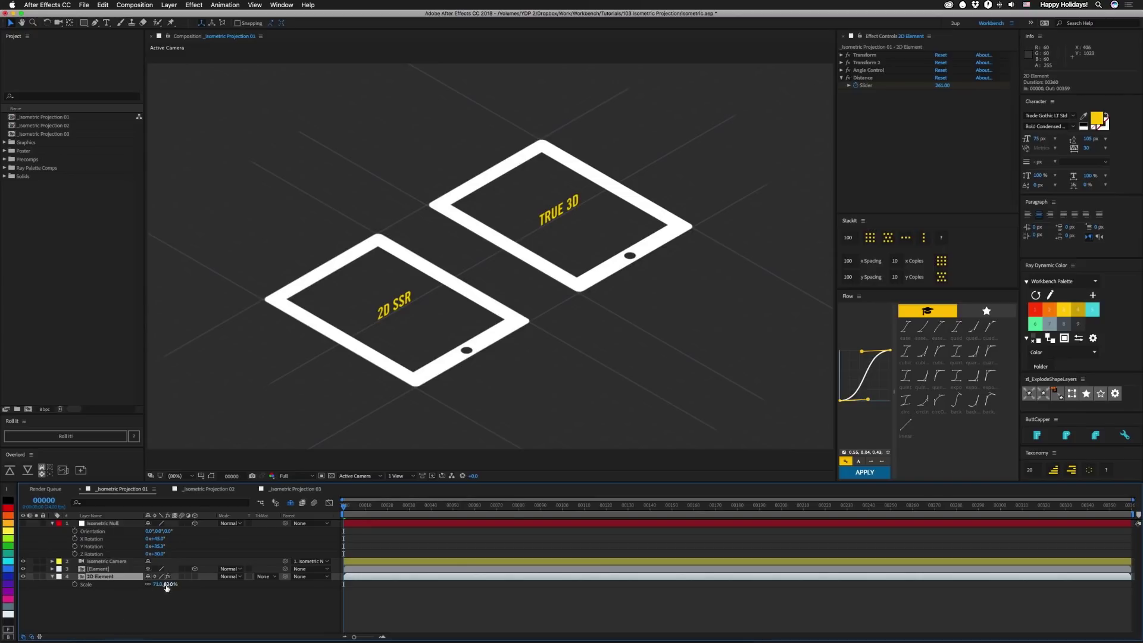
pyautogui.press('F3')
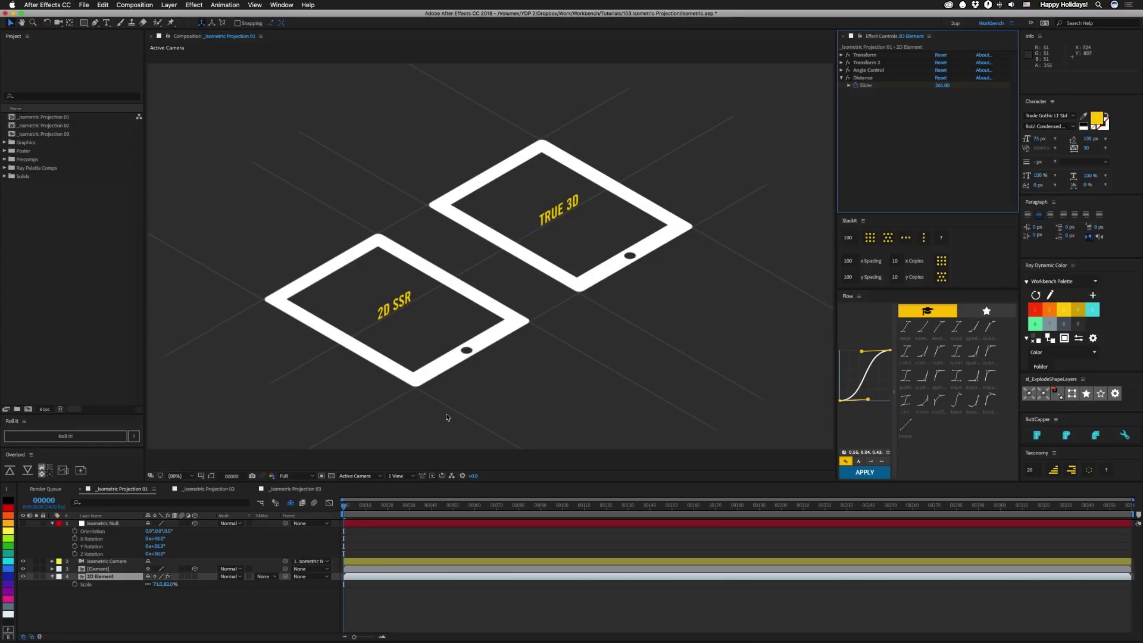
pyautogui.click(171, 585)
pyautogui.write('100')
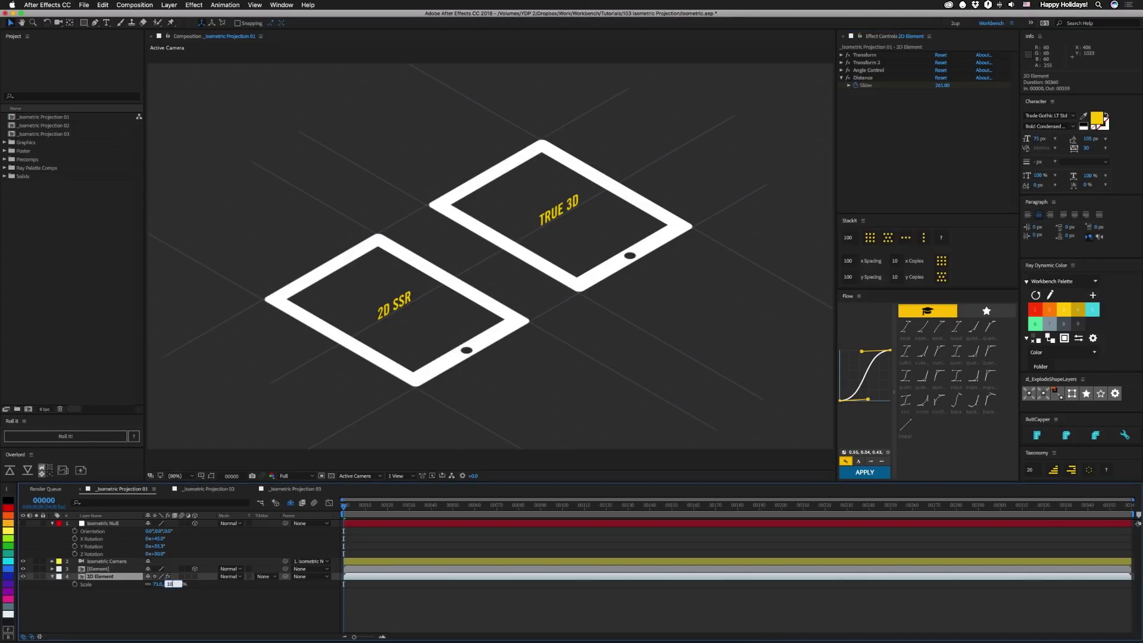
pyautogui.press('Return')
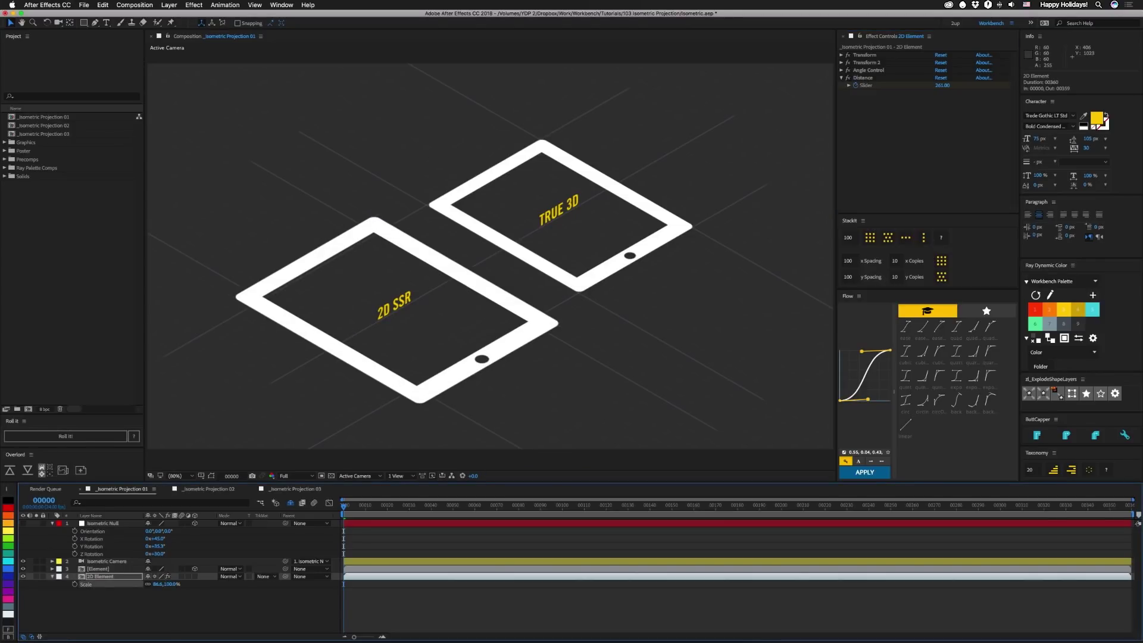
pyautogui.click(156, 584)
pyautogui.press('Right')
pyautogui.write('*.82')
pyautogui.press('Return')
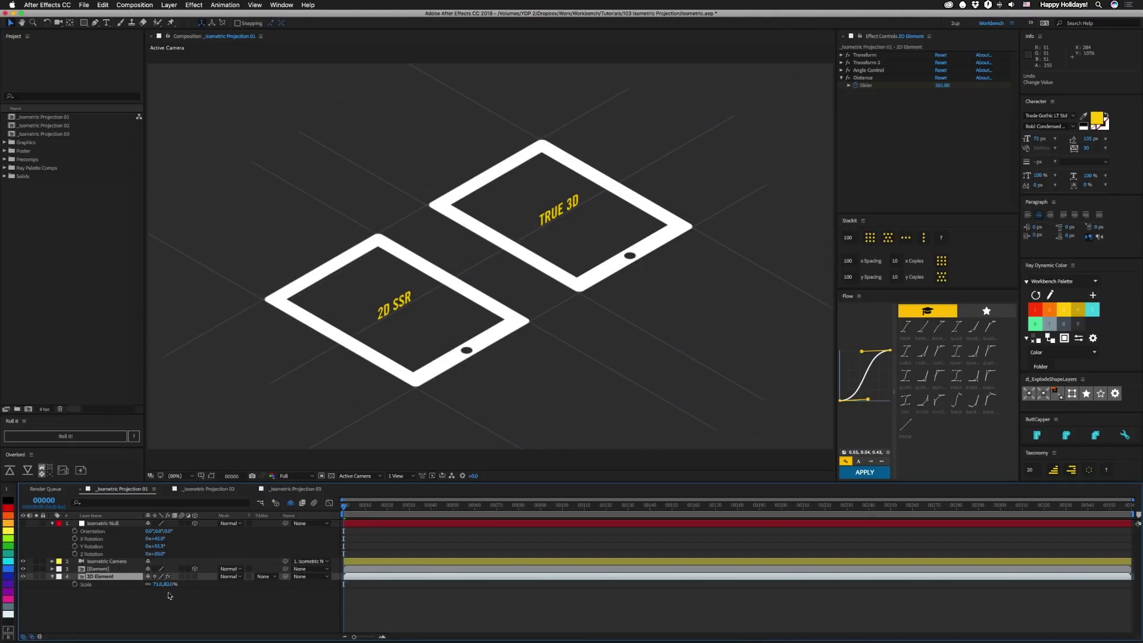
pyautogui.click(162, 584)
pyautogui.write('100')
pyautogui.press('Tab')
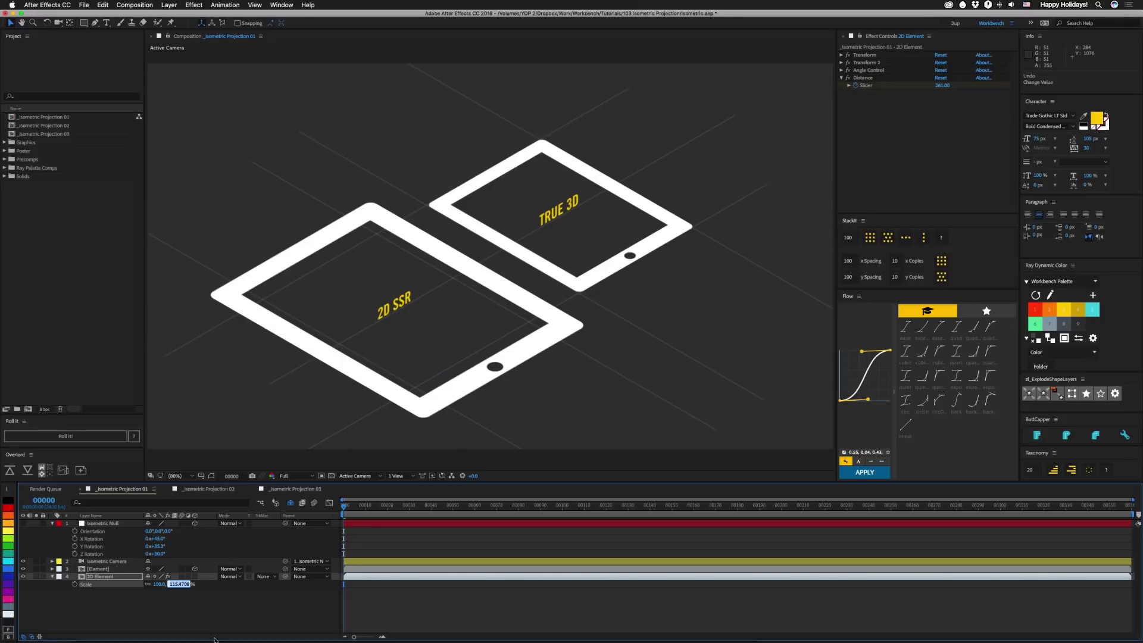
pyautogui.write('82')
pyautogui.press('Return')
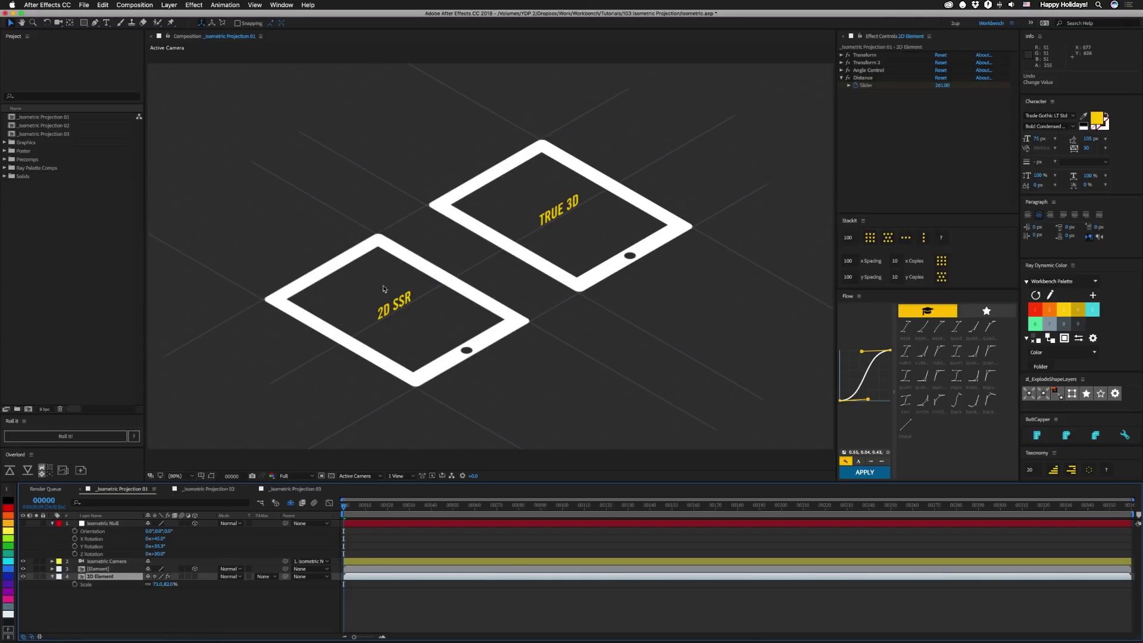
pyautogui.click(841, 55)
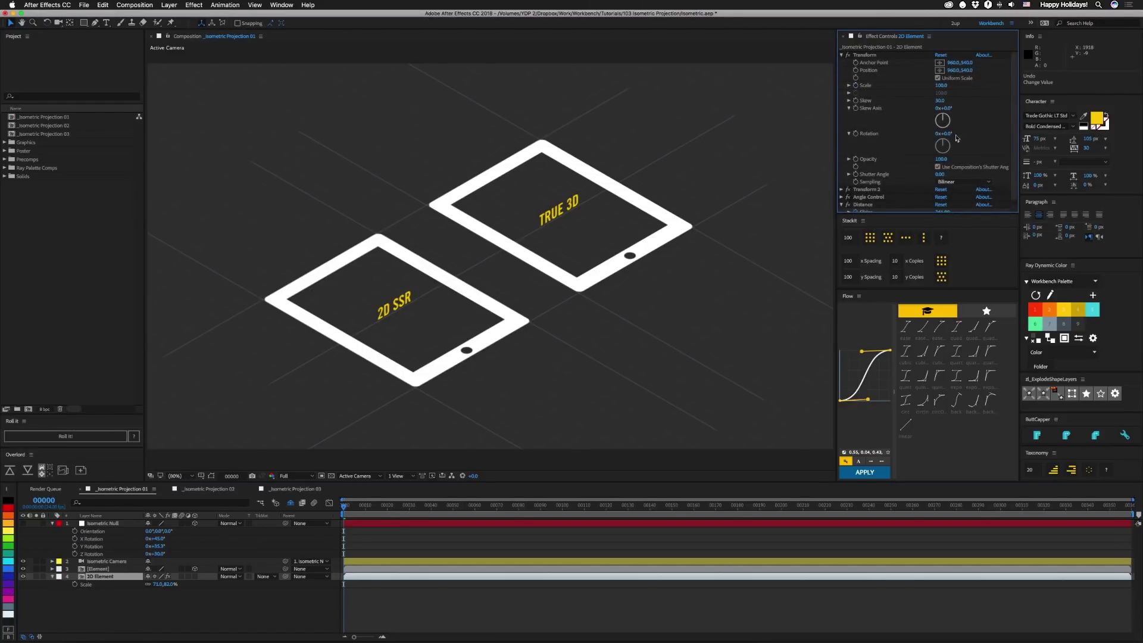
pyautogui.click(853, 192)
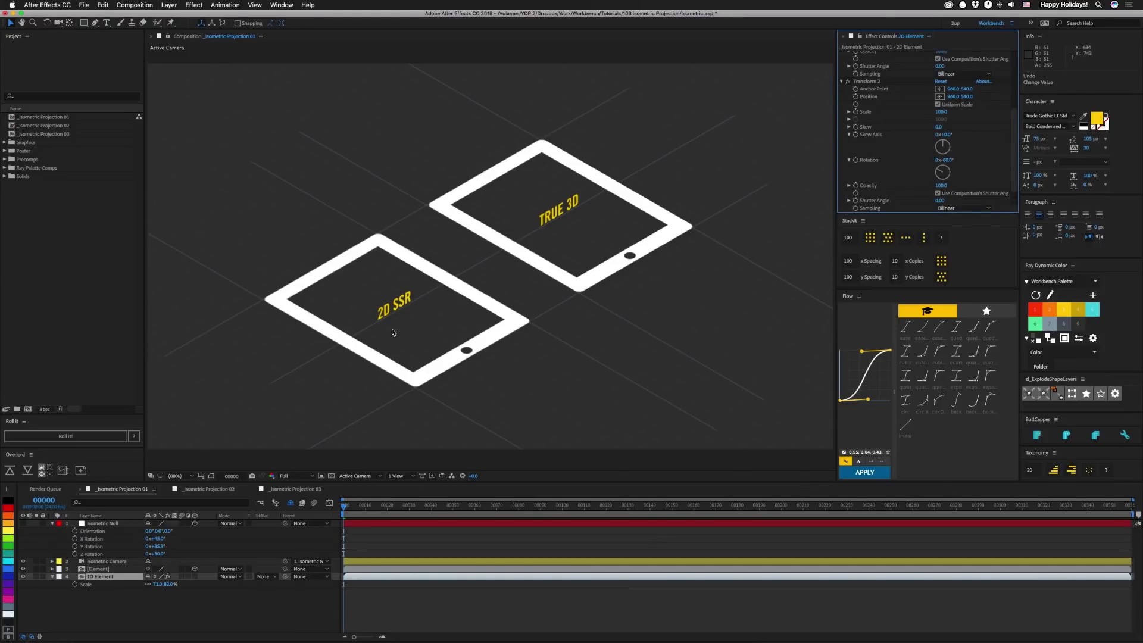
pyautogui.scroll(3, 952, 148)
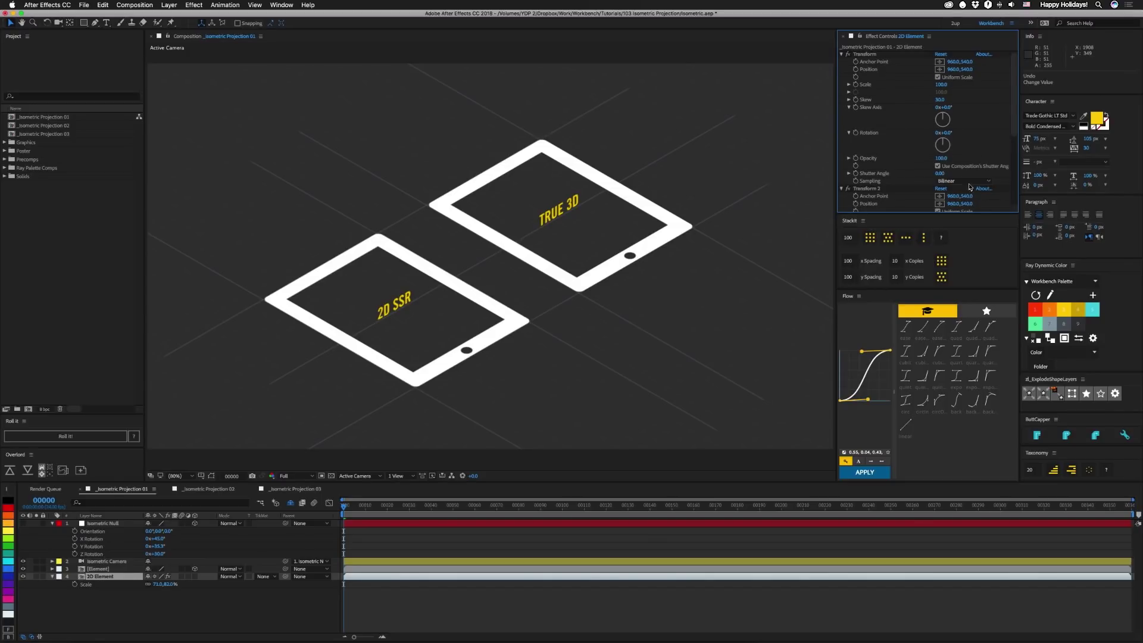
pyautogui.scroll(-3, 922, 159)
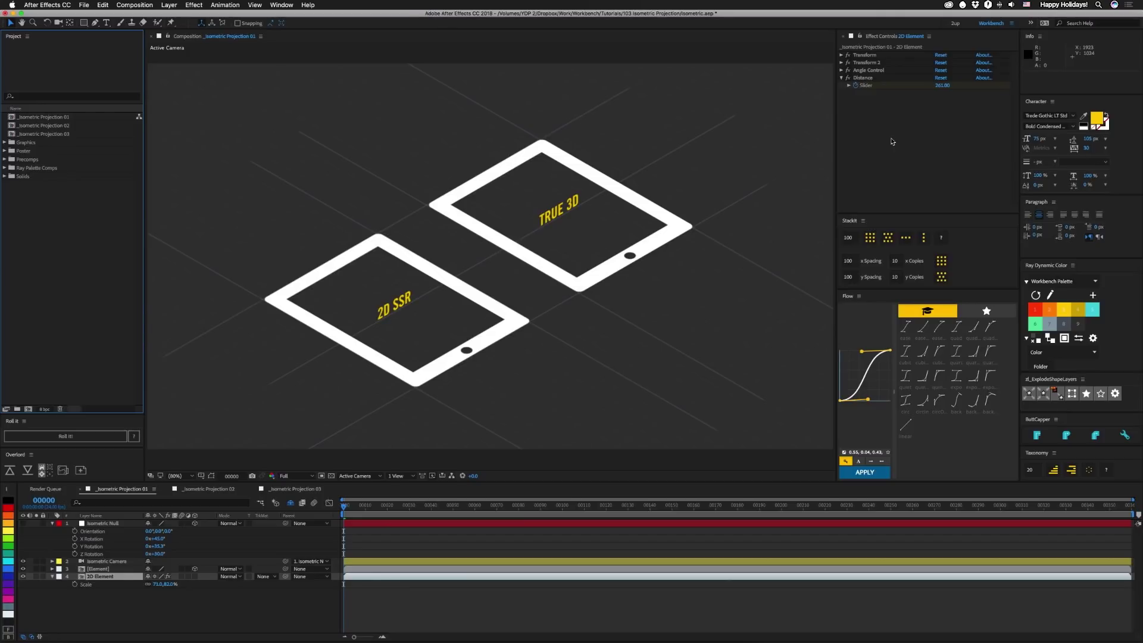
pyautogui.press('super+Tab')
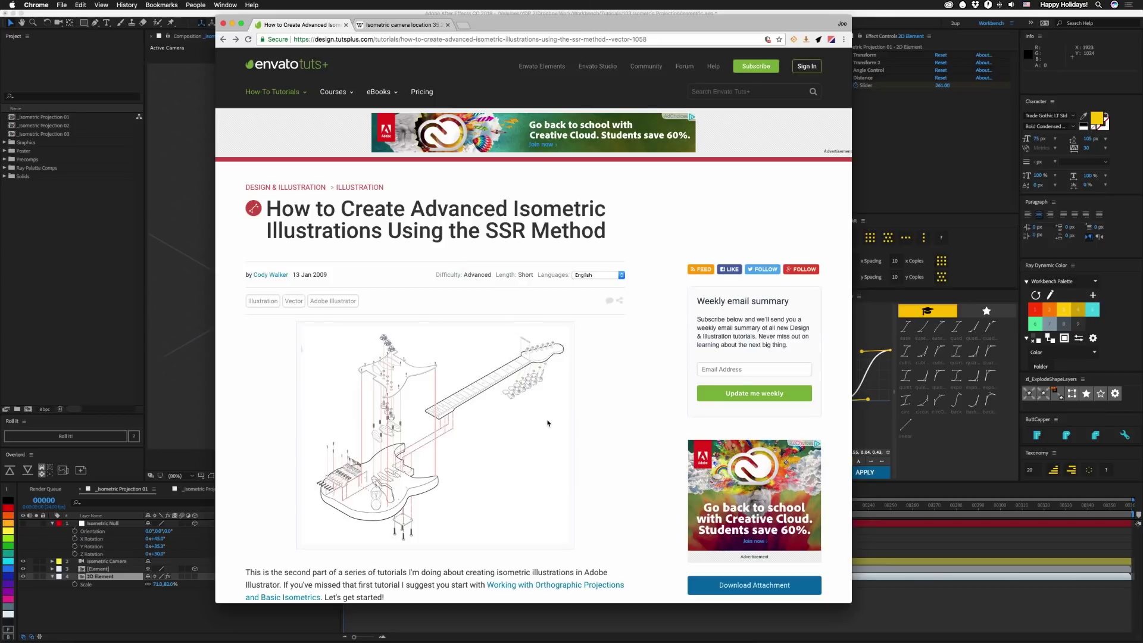
pyautogui.scroll(-10, 604, 472)
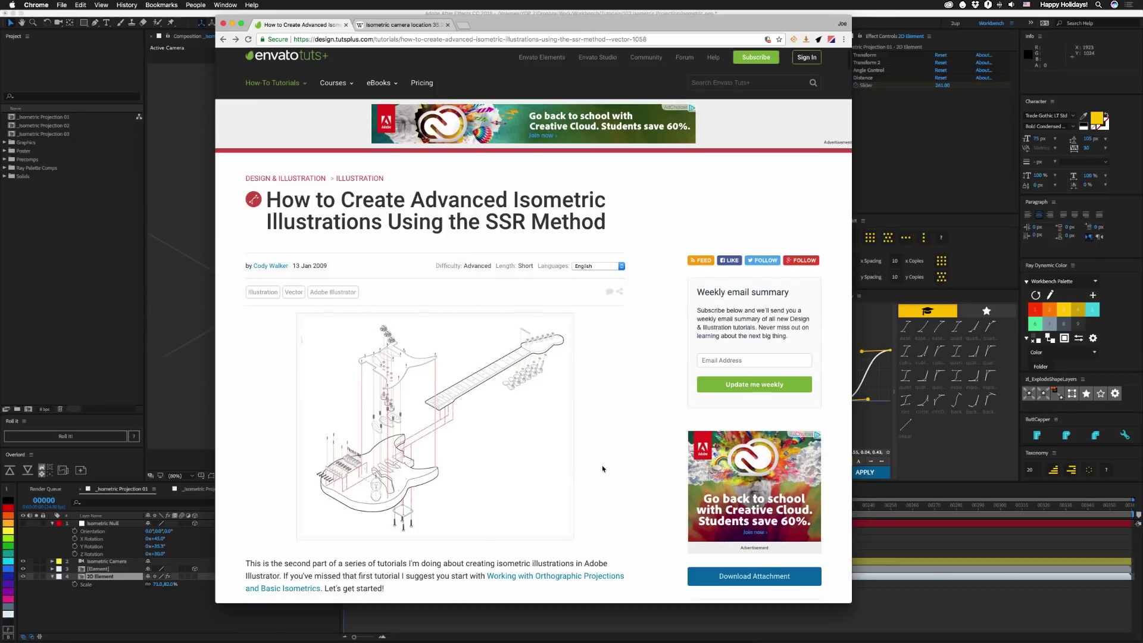
pyautogui.scroll(-20, 603, 468)
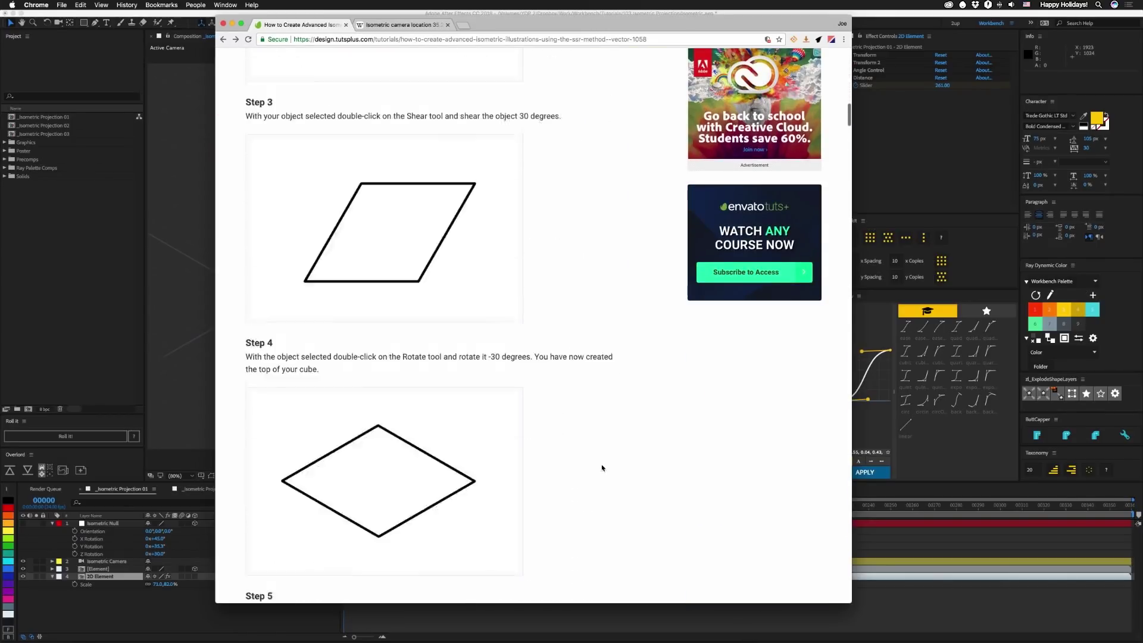
pyautogui.scroll(-5, 603, 468)
pyautogui.click(46, 283)
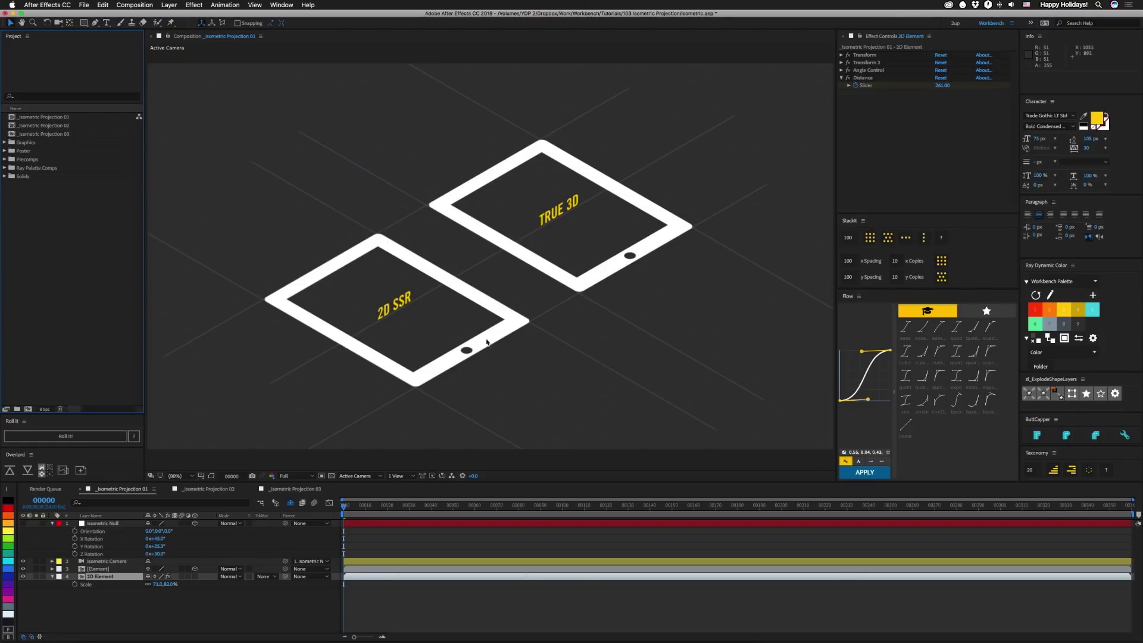
# - Reveal 2D Element's keyframed Distance slider and go to frame 10 where the tablet vanishes
pyautogui.click(844, 73)
pyautogui.click(842, 70)
pyautogui.click(843, 70)
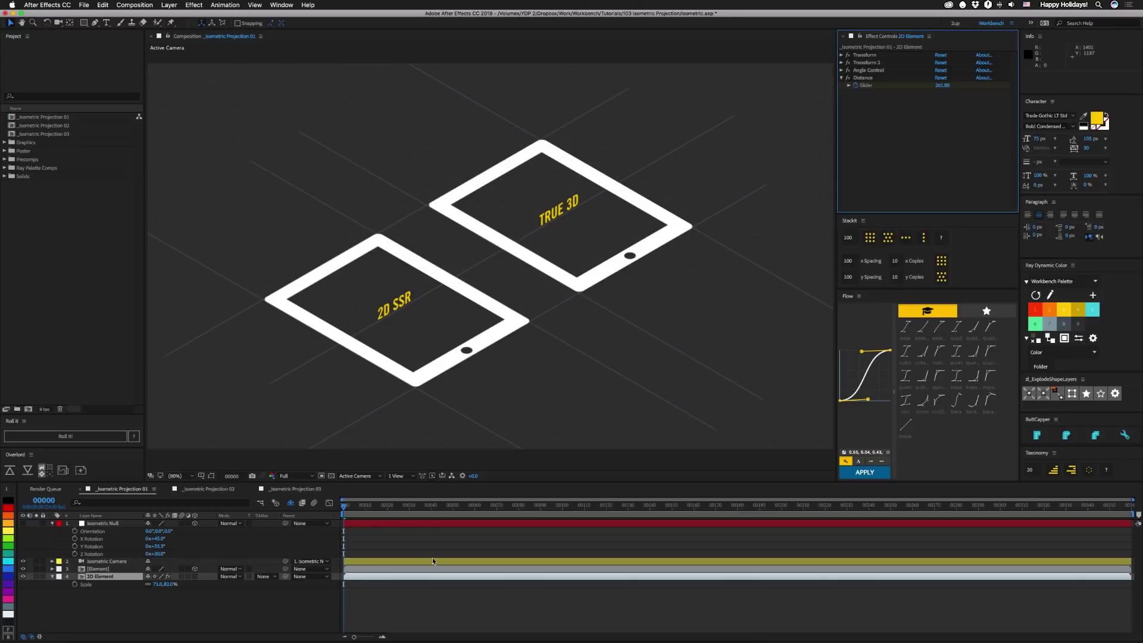
pyautogui.press('u')
pyautogui.click(366, 507)
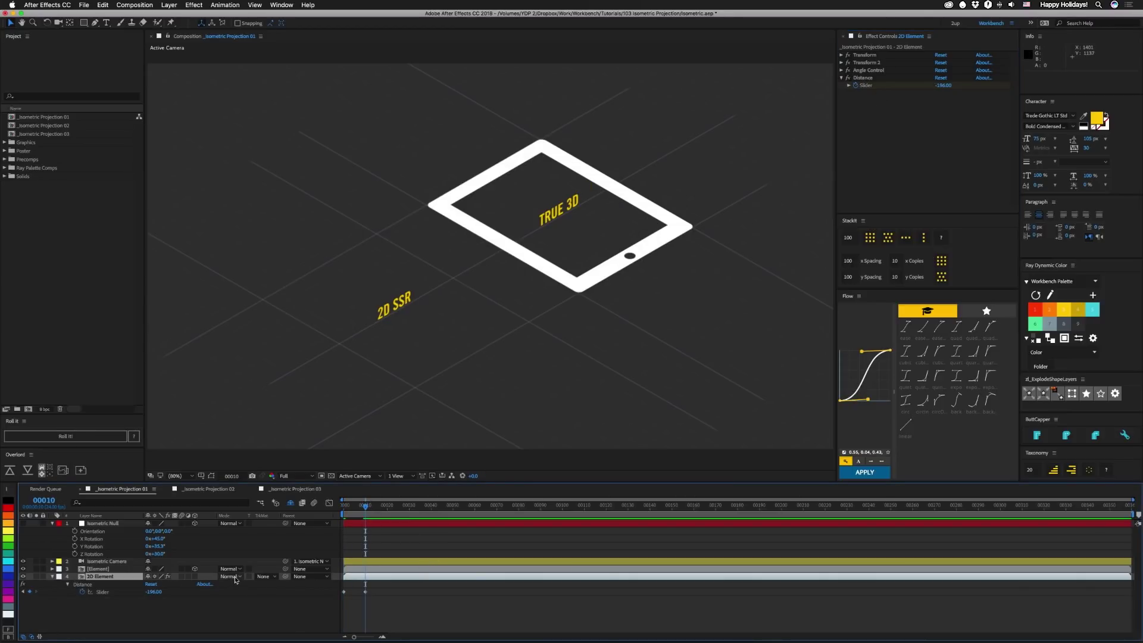
# - Try 2D Element in Difference mode above Element, then undo back to Normal at frame 0
pyautogui.click(235, 578)
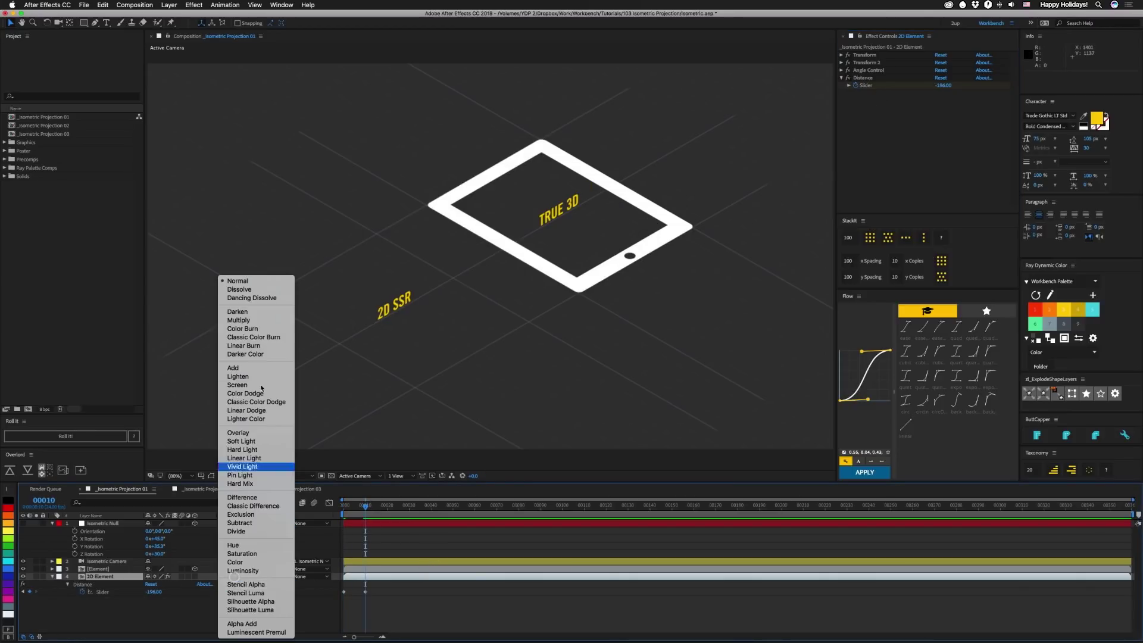
pyautogui.click(238, 498)
pyautogui.moveTo(94, 577); pyautogui.dragTo(94, 570)
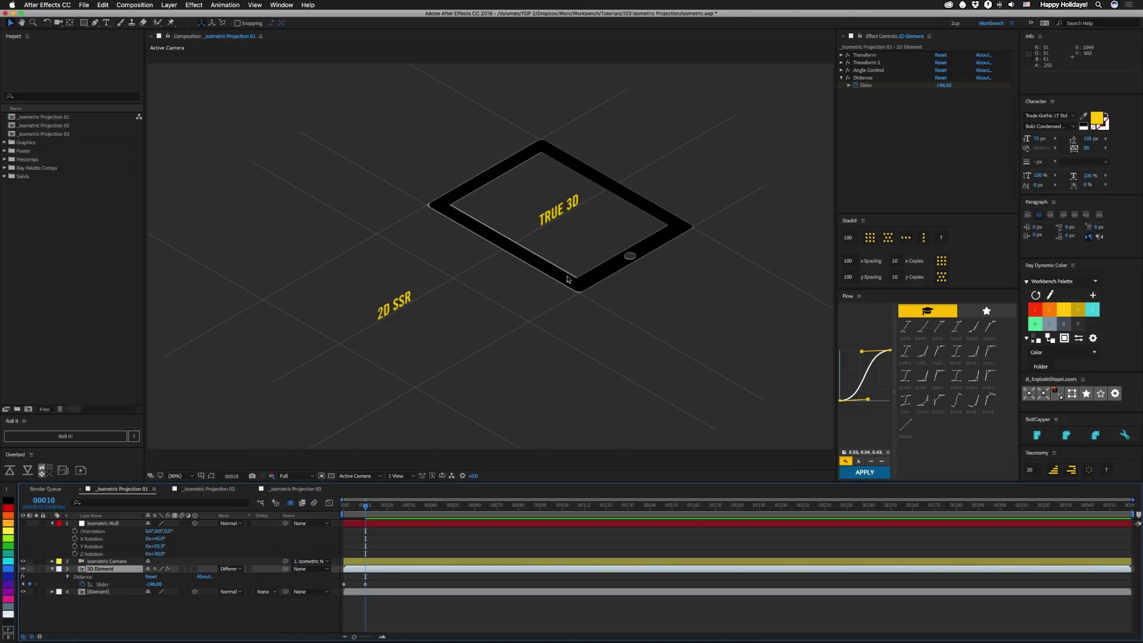
pyautogui.press('super+z')
pyautogui.press('super+z')
pyautogui.press('super+z')
pyautogui.press('Home')
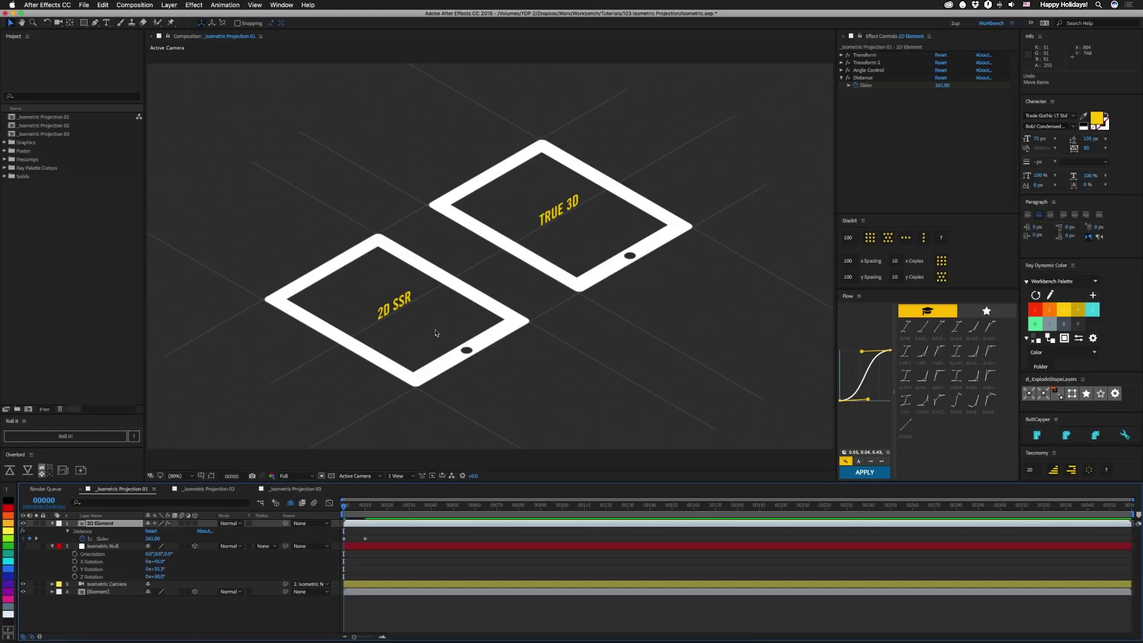
# - Open _Isometric Projection 02 and reveal the Right face layer's Position expression
pyautogui.click(210, 488)
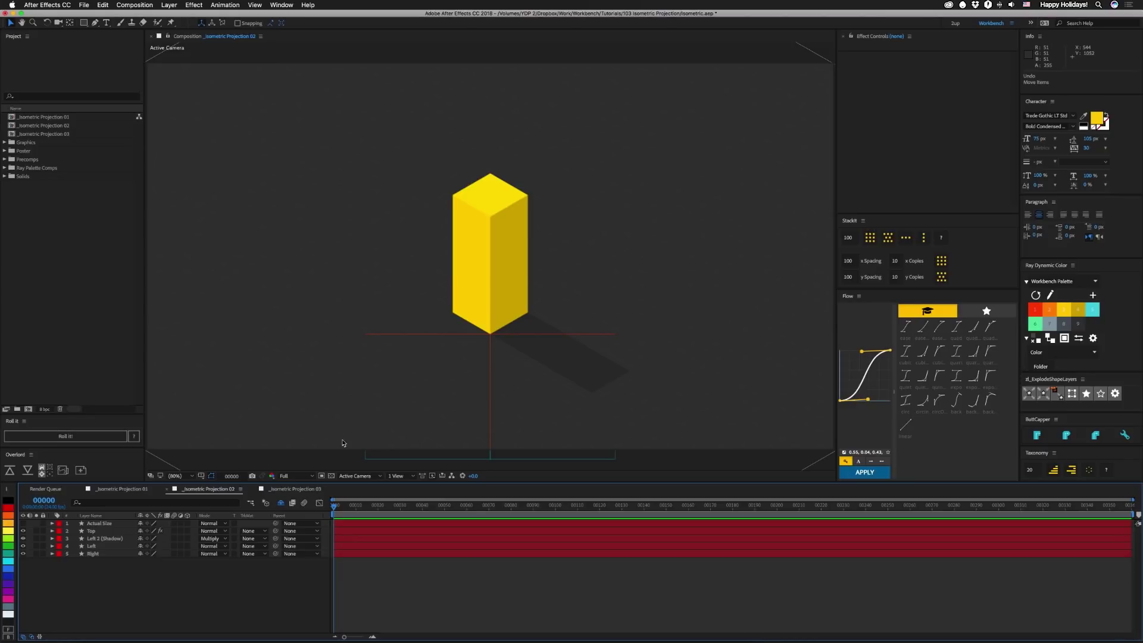
pyautogui.click(92, 554)
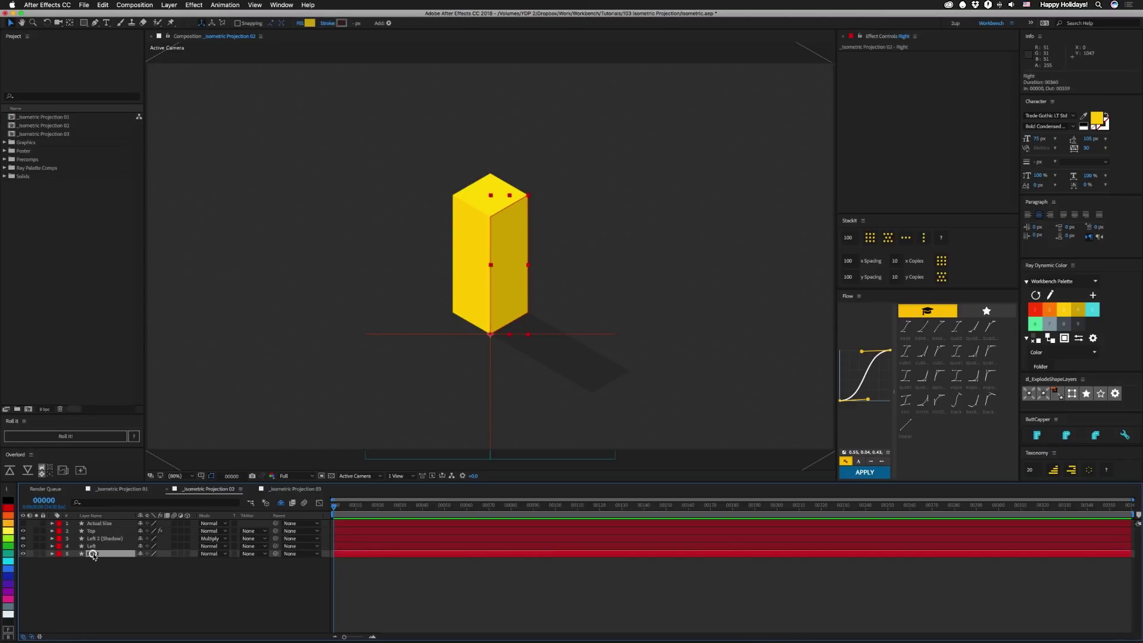
pyautogui.press('u')
pyautogui.press('u')
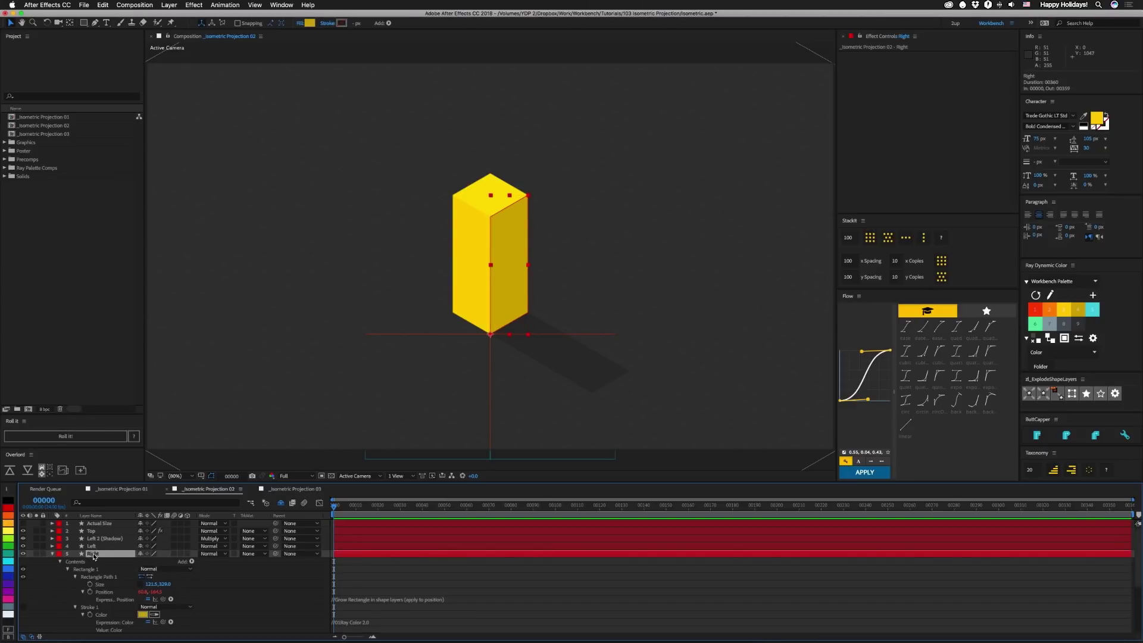
pyautogui.click(105, 592)
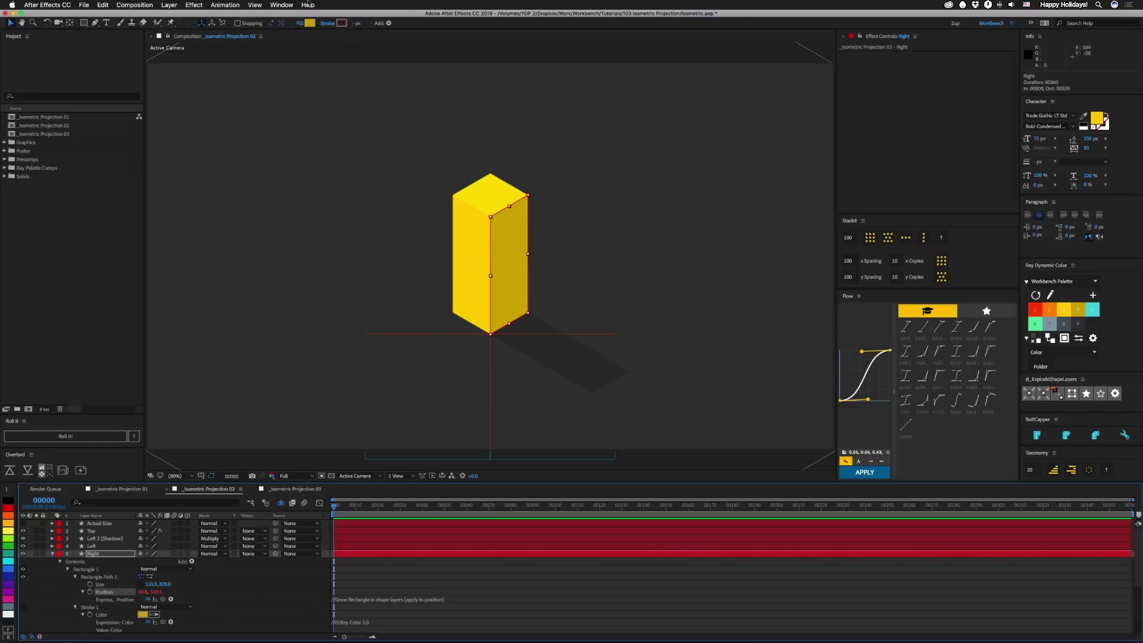
pyautogui.click(282, 5)
# - Load the Right layer's Grow Rectangle Position expression into Expressionist, with its window moved aside
pyautogui.moveTo(314, 53)
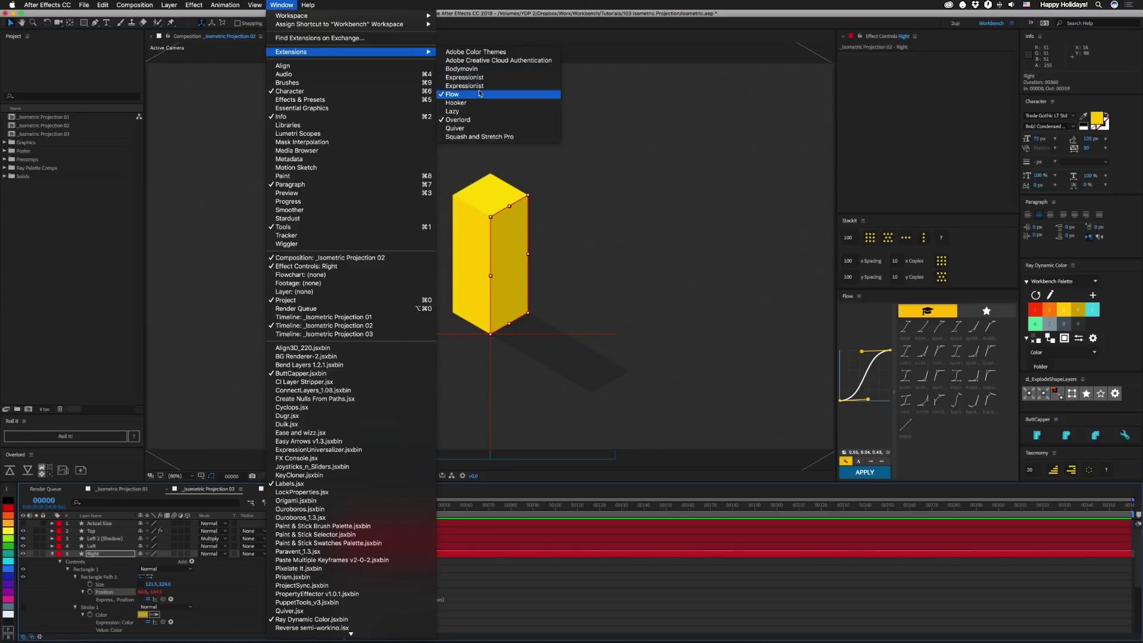
pyautogui.click(479, 86)
pyautogui.moveTo(562, 137); pyautogui.dragTo(616, 137)
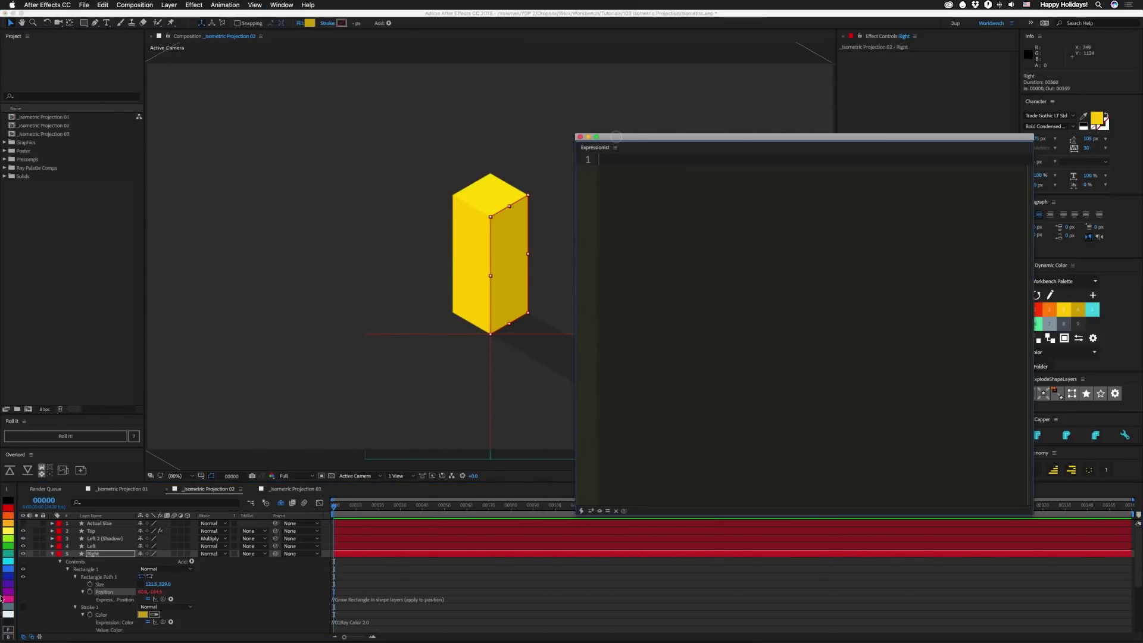
pyautogui.click(600, 512)
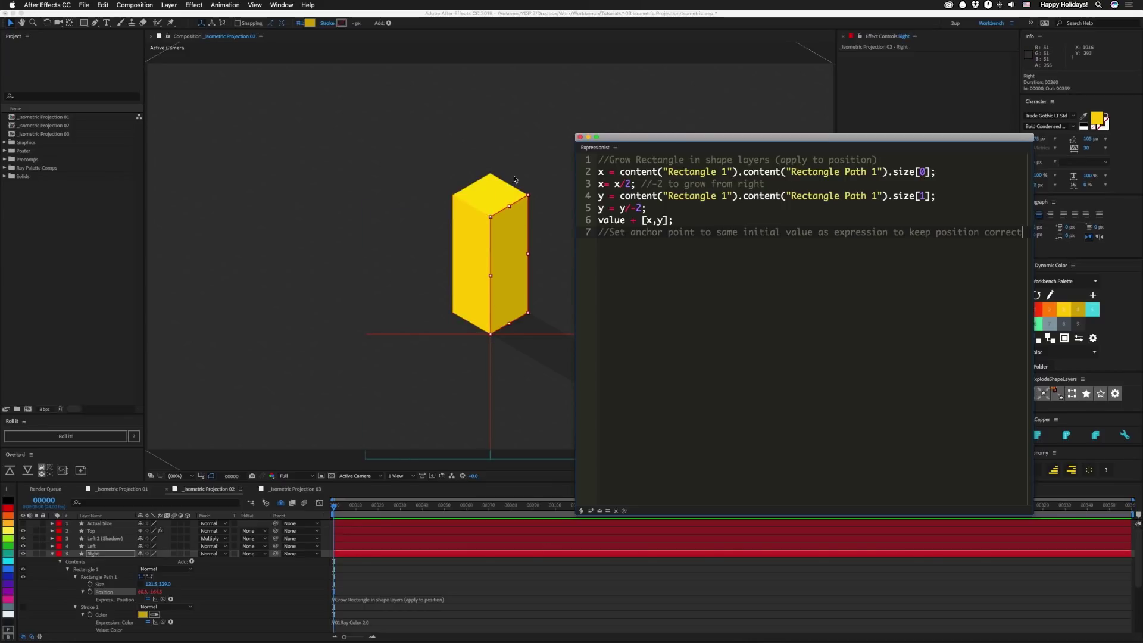
# - Close Expressionist, inspect the Right layer's Skew and Rotation, then select the Left layer
pyautogui.click(578, 137)
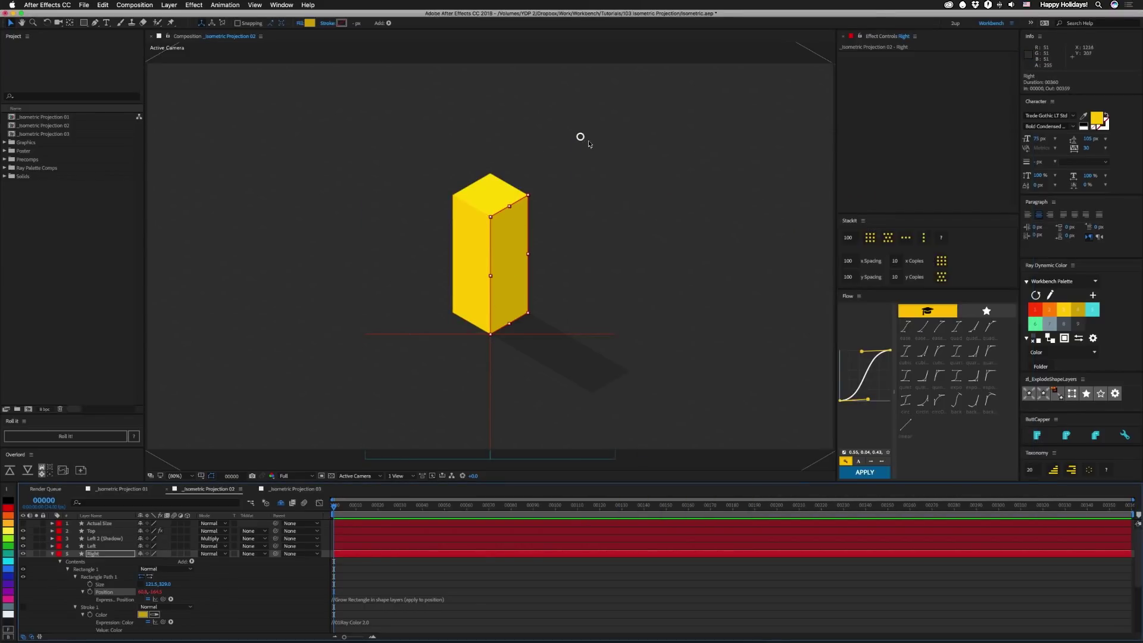
pyautogui.scroll(-5, 120, 592)
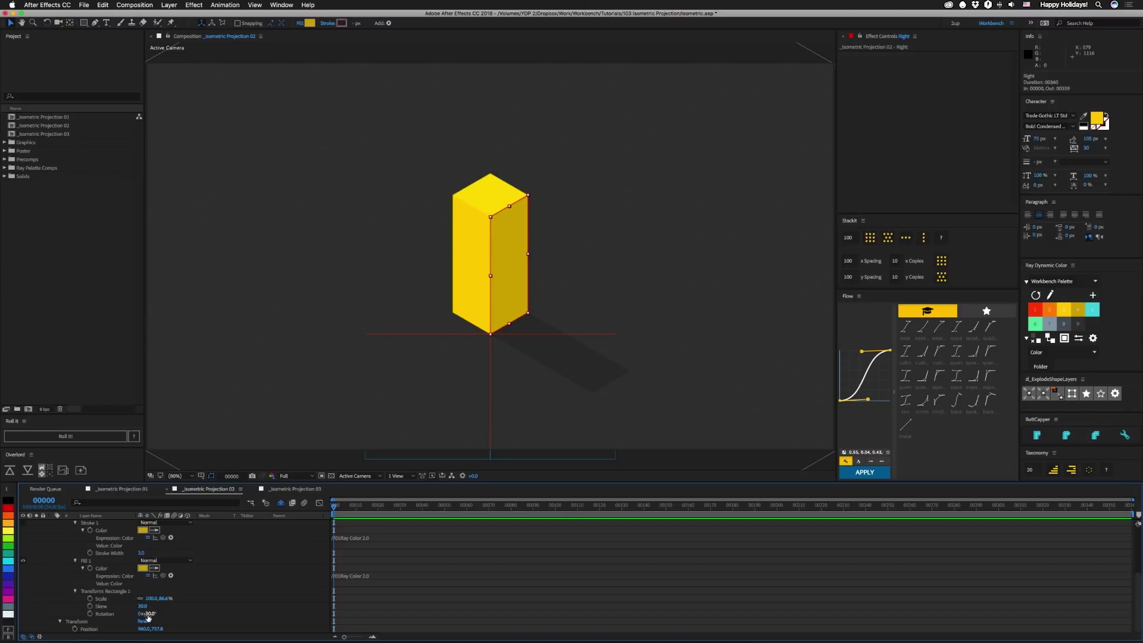
pyautogui.press('super+z')
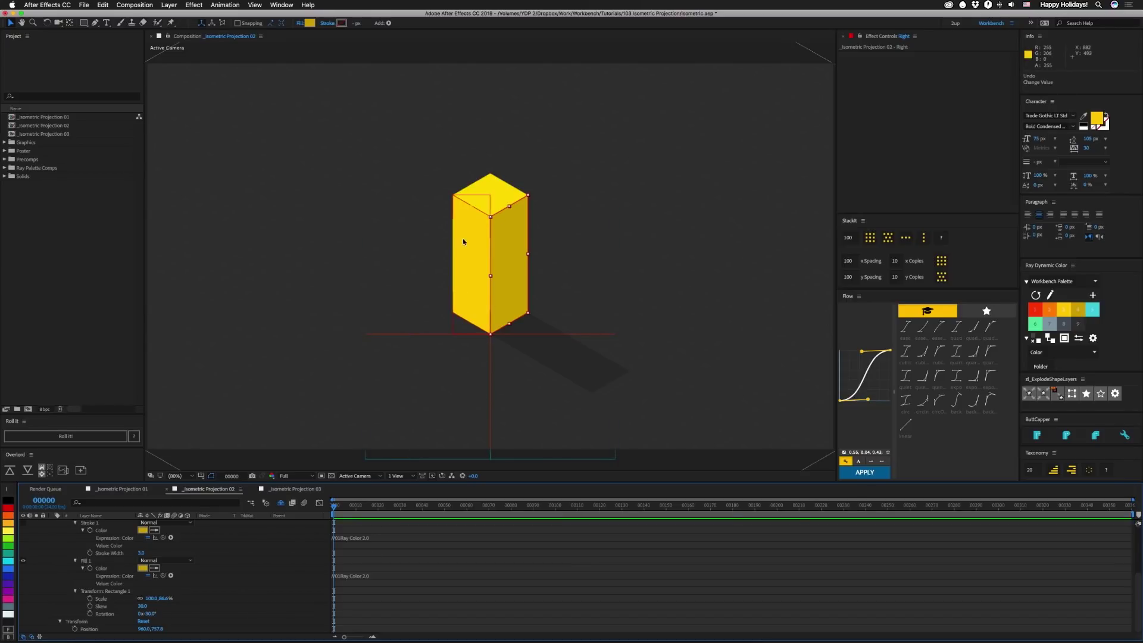
pyautogui.scroll(4, 69, 560)
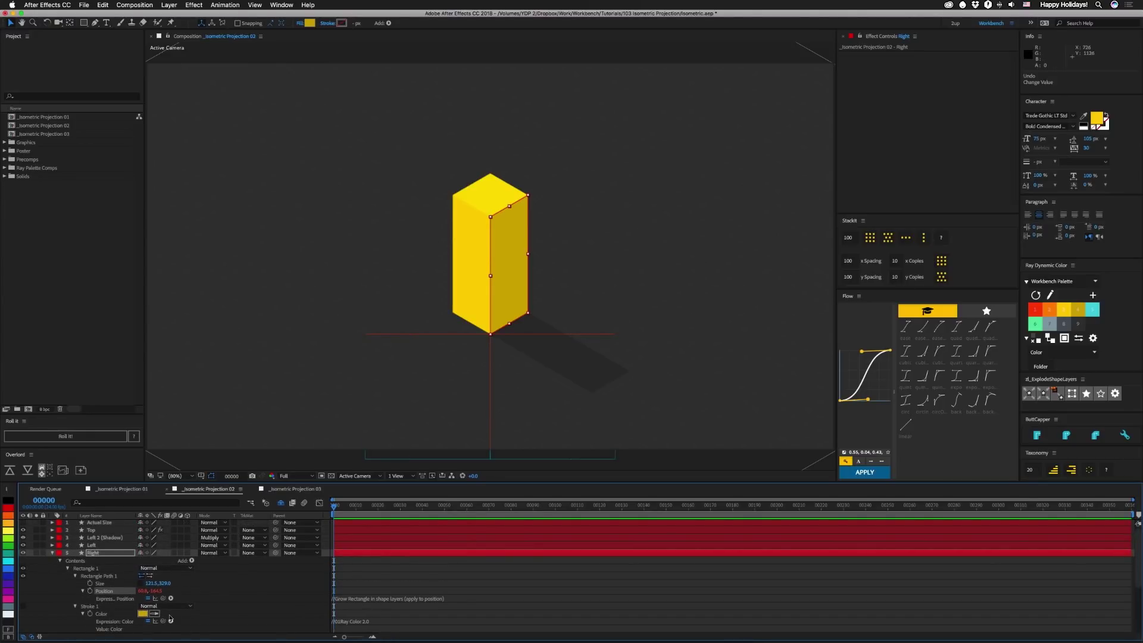
pyautogui.click(470, 267)
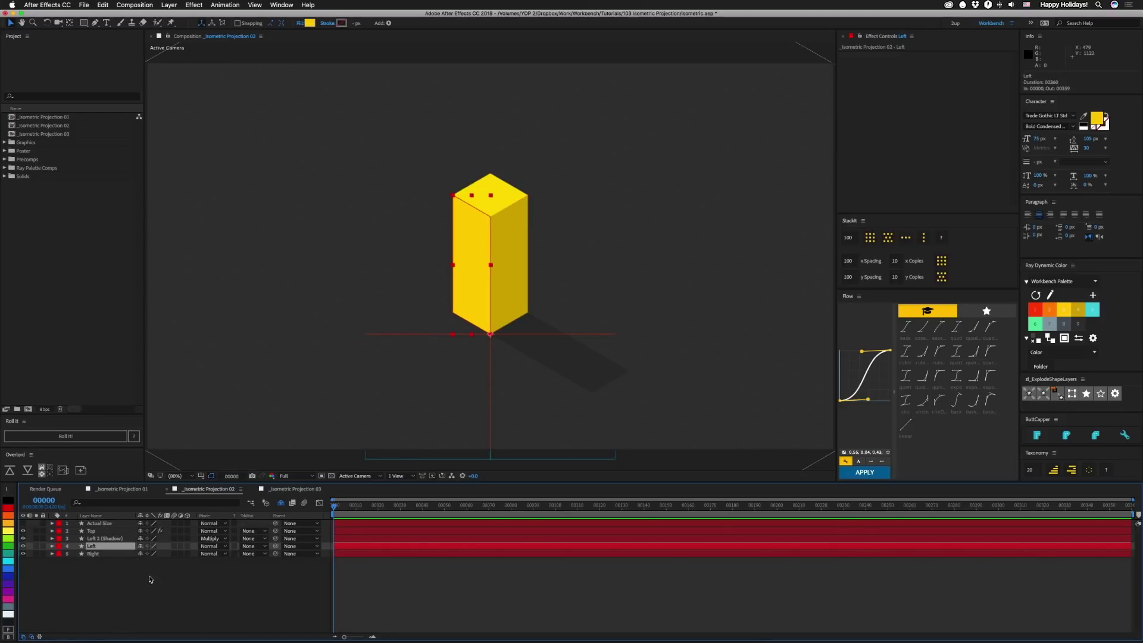
pyautogui.press('s')
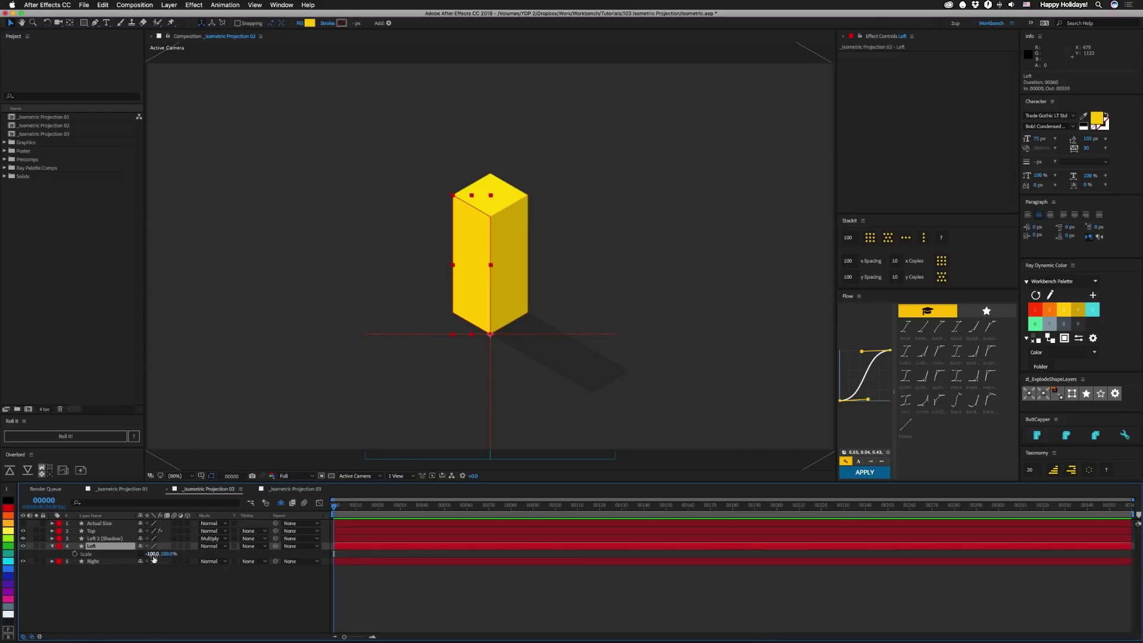
pyautogui.click(52, 545)
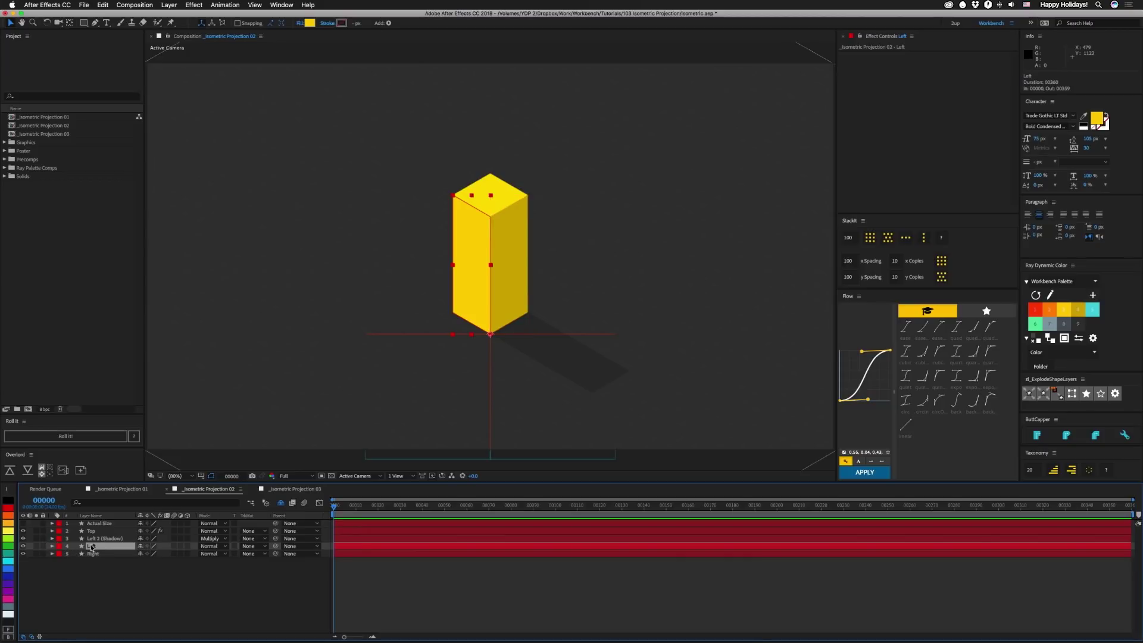
pyautogui.keyDown('shift'); pyautogui.click(96, 539); pyautogui.keyUp('shift')
pyautogui.click(98, 539)
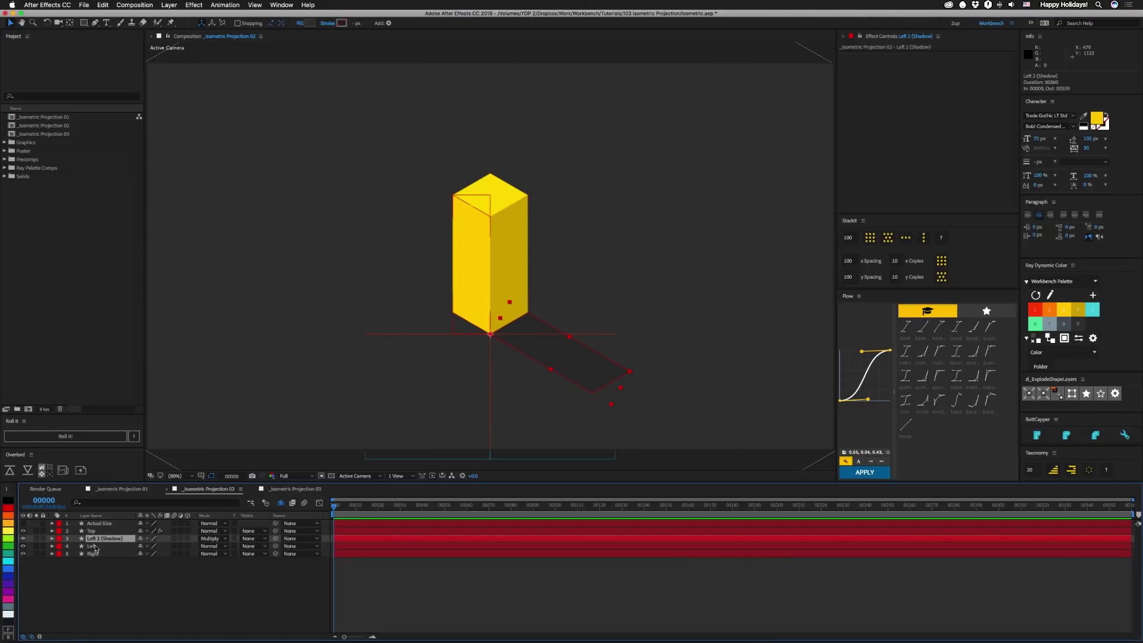
pyautogui.press('r')
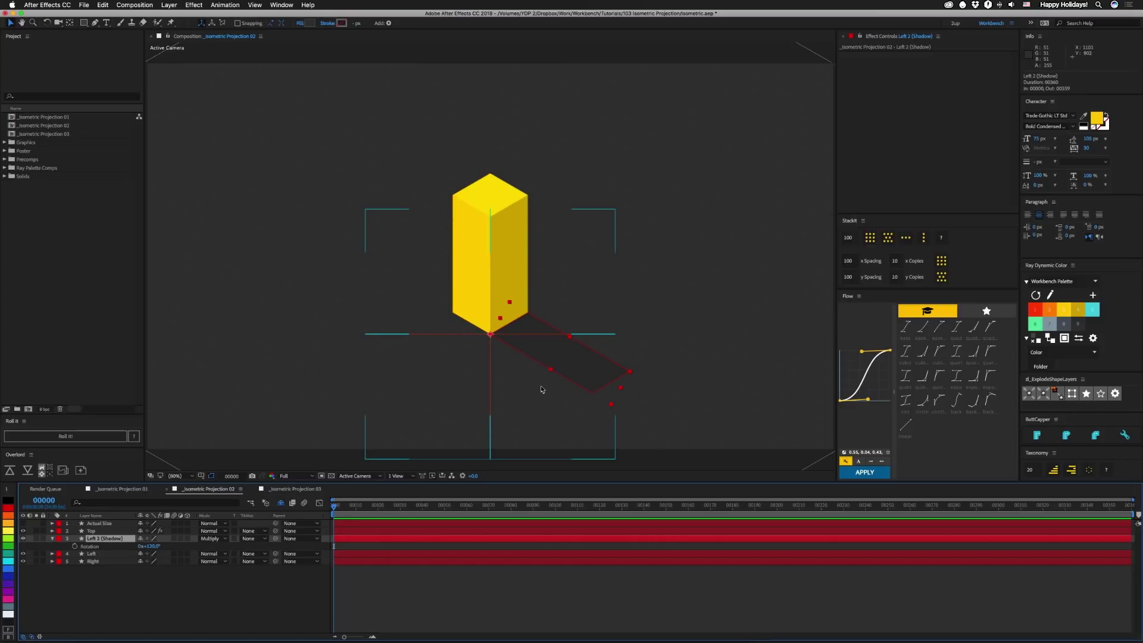
pyautogui.press('r')
pyautogui.click(98, 531)
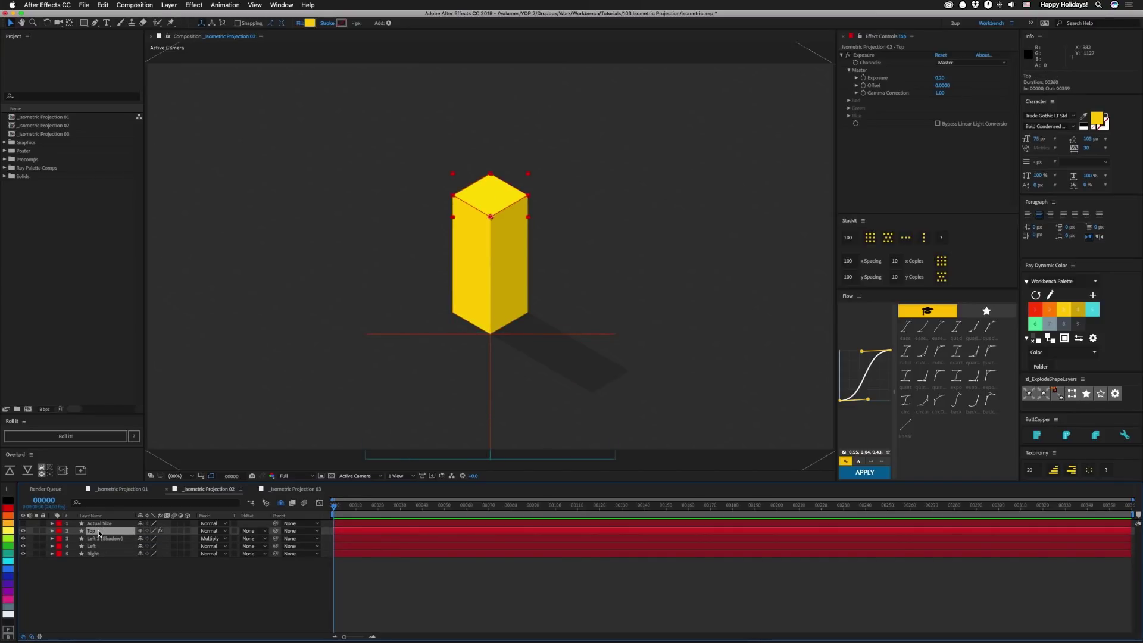
# - Set the Top layer's rectangle Skew to 30 and Rotation to 30°
pyautogui.press('u')
pyautogui.press('u')
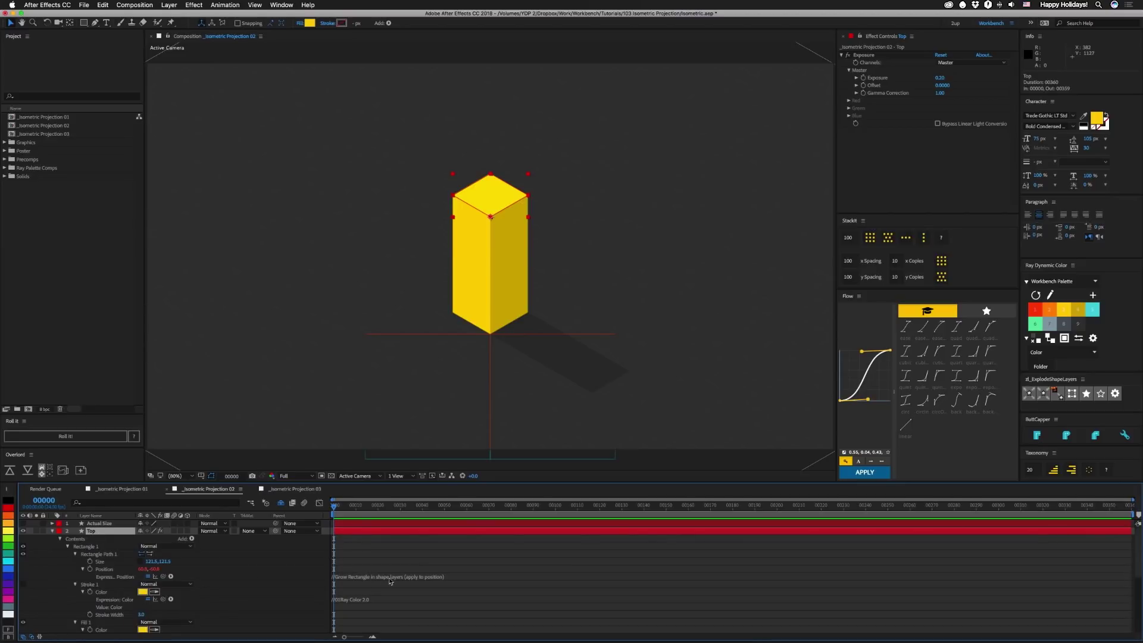
pyautogui.scroll(-5, 262, 595)
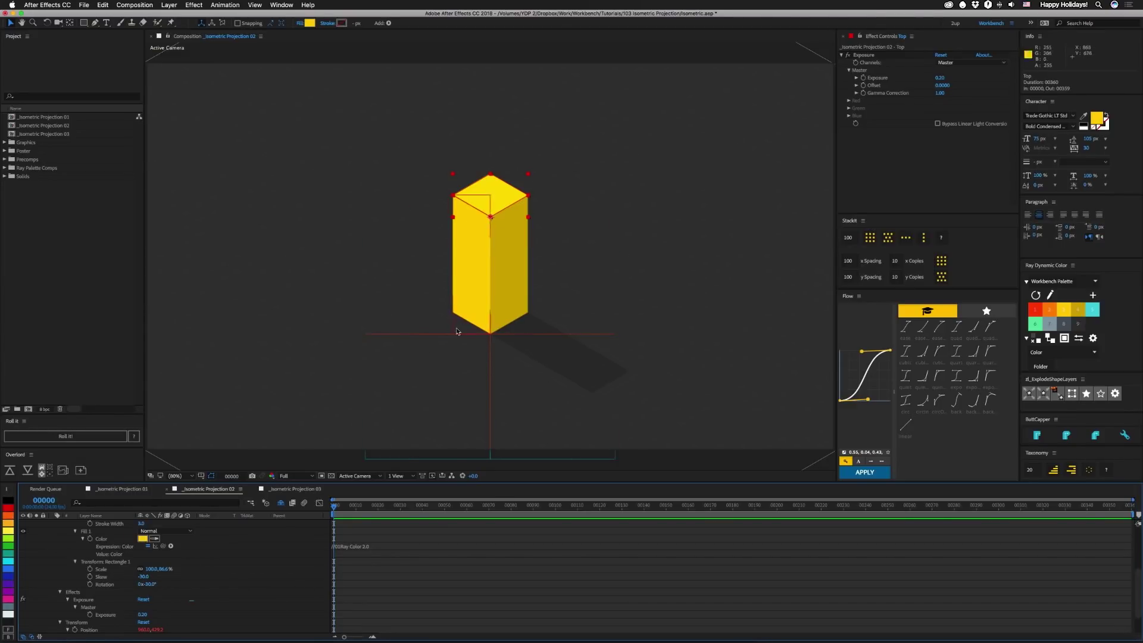
pyautogui.press('super+z')
pyautogui.click(146, 576)
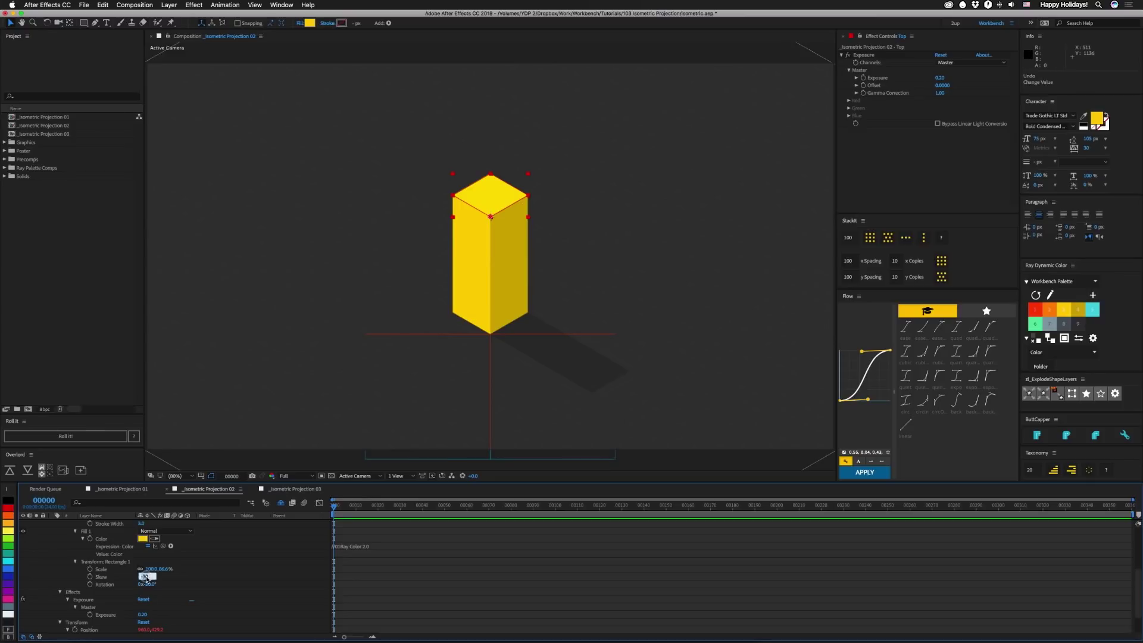
pyautogui.write('30')
pyautogui.press('Tab')
pyautogui.write('30')
pyautogui.press('Return')
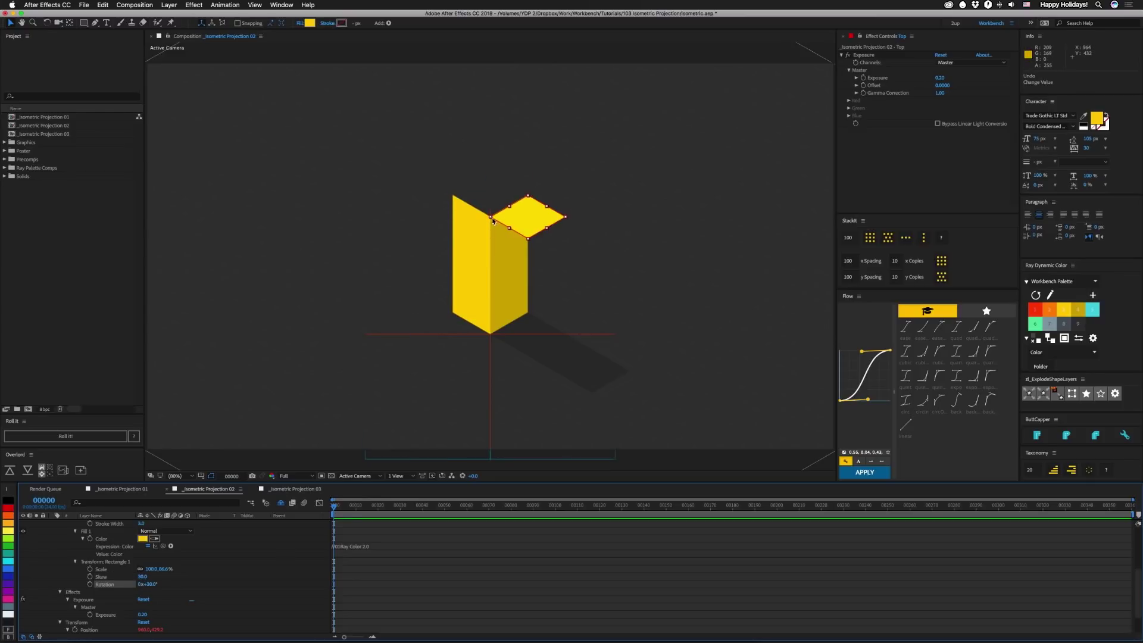
# - Flip the Top face's Skew and Rotation to -30, then collapse all layers' properties
pyautogui.click(475, 229)
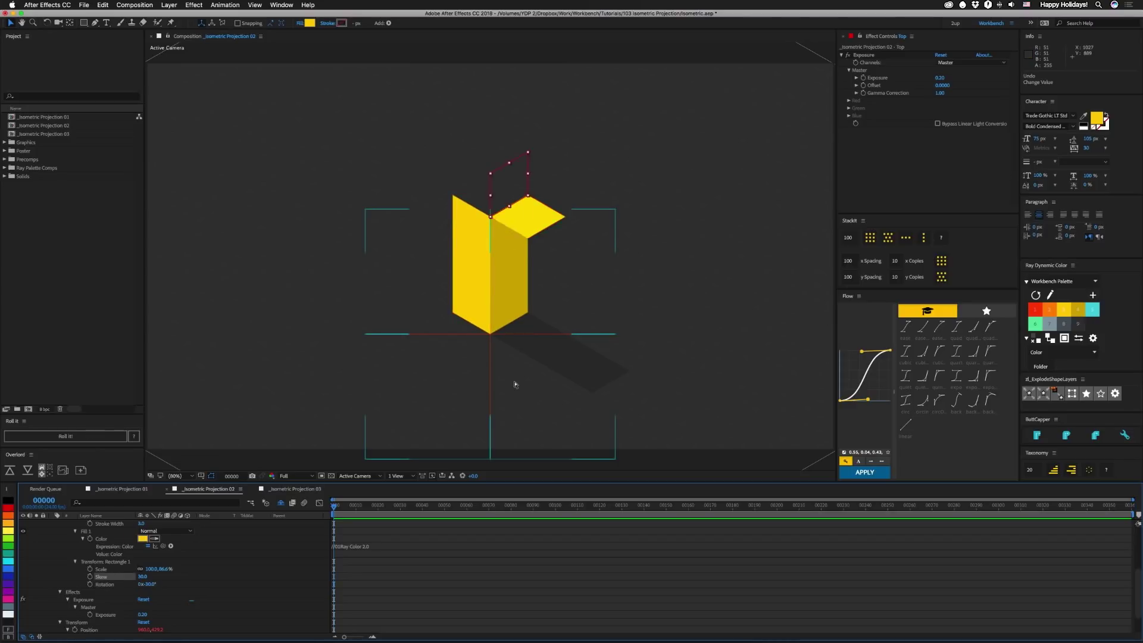
pyautogui.press('super+z')
pyautogui.press('super+z')
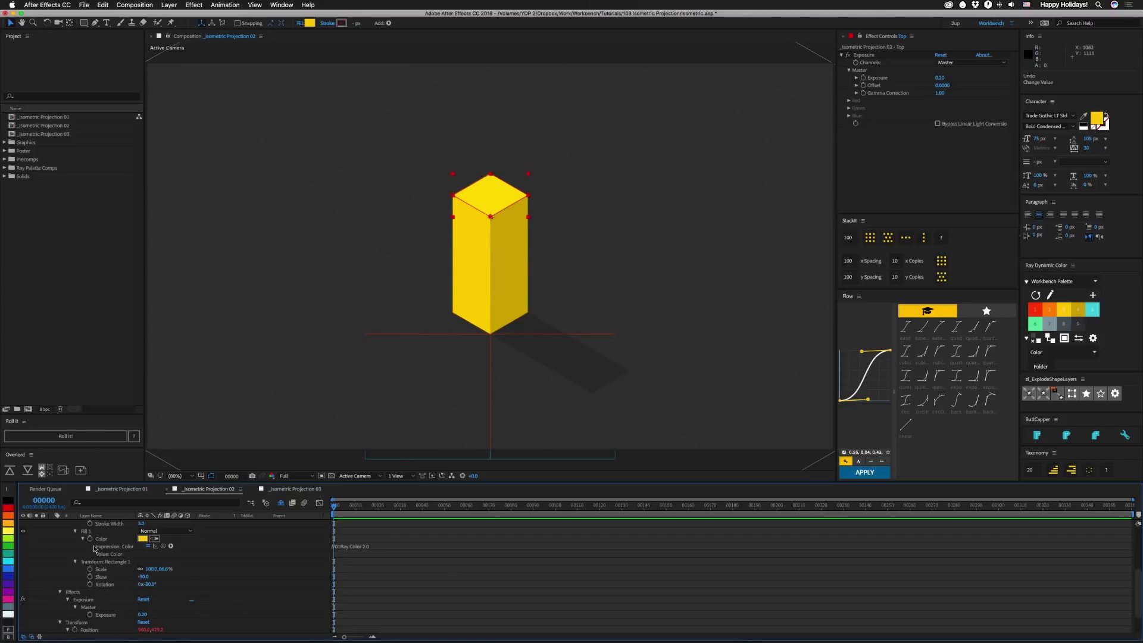
pyautogui.press('super+a')
pyautogui.press('u')
pyautogui.click(91, 523)
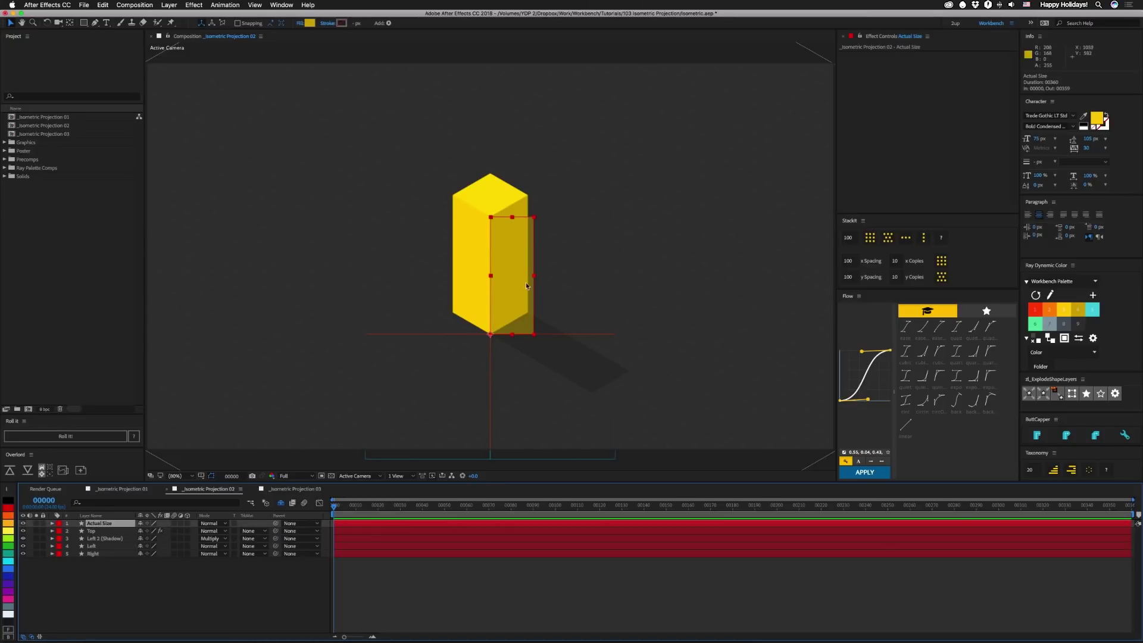
pyautogui.click(113, 531)
pyautogui.press('u')
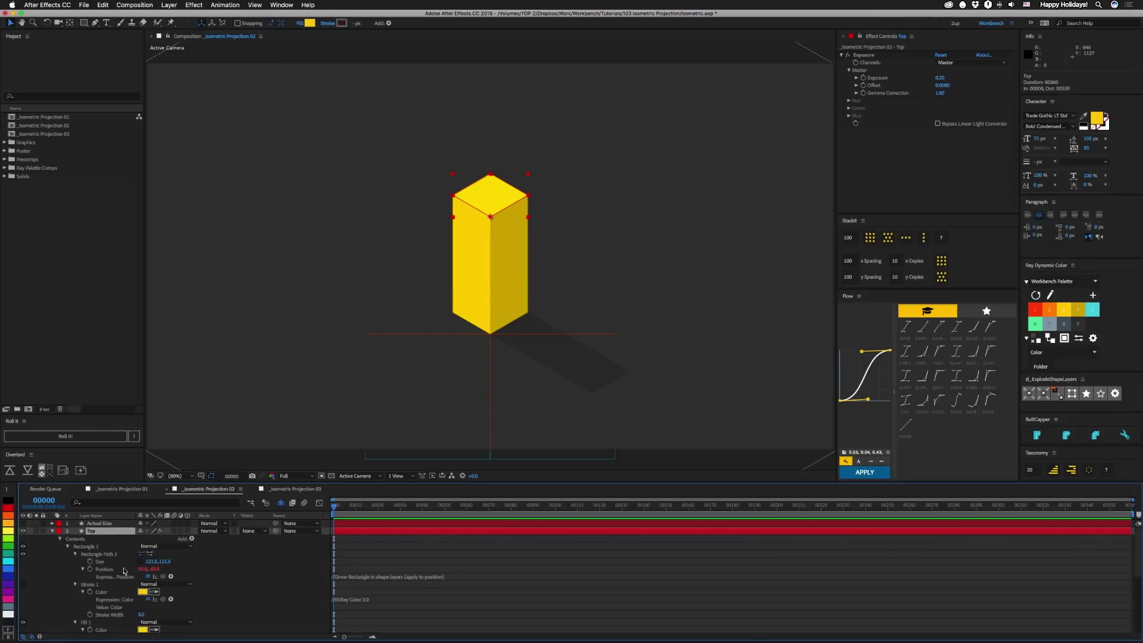
pyautogui.scroll(-5, 119, 591)
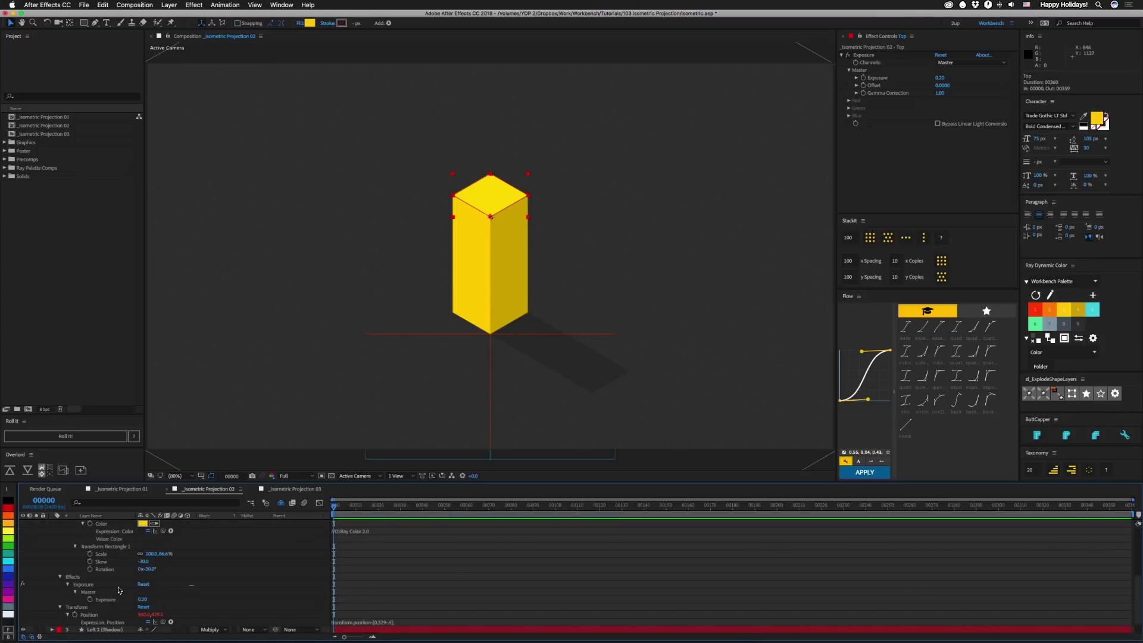
pyautogui.click(166, 553)
pyautogui.write('100')
pyautogui.press('Return')
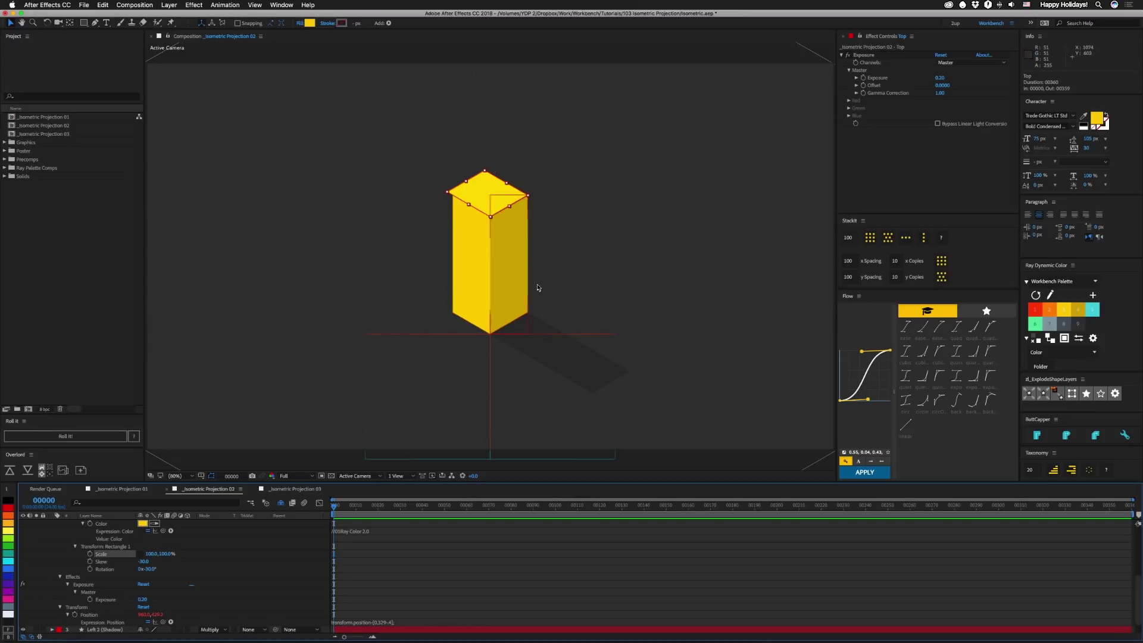
pyautogui.hotkey('ctrl', 'z')
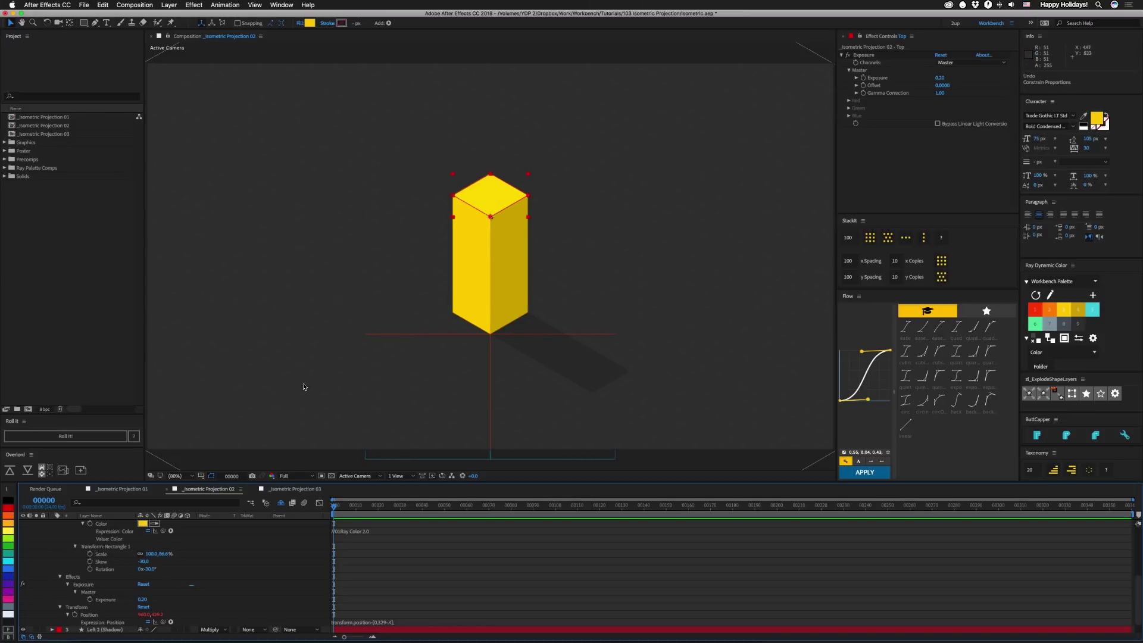
pyautogui.scroll(5, 117, 581)
pyautogui.click(51, 531)
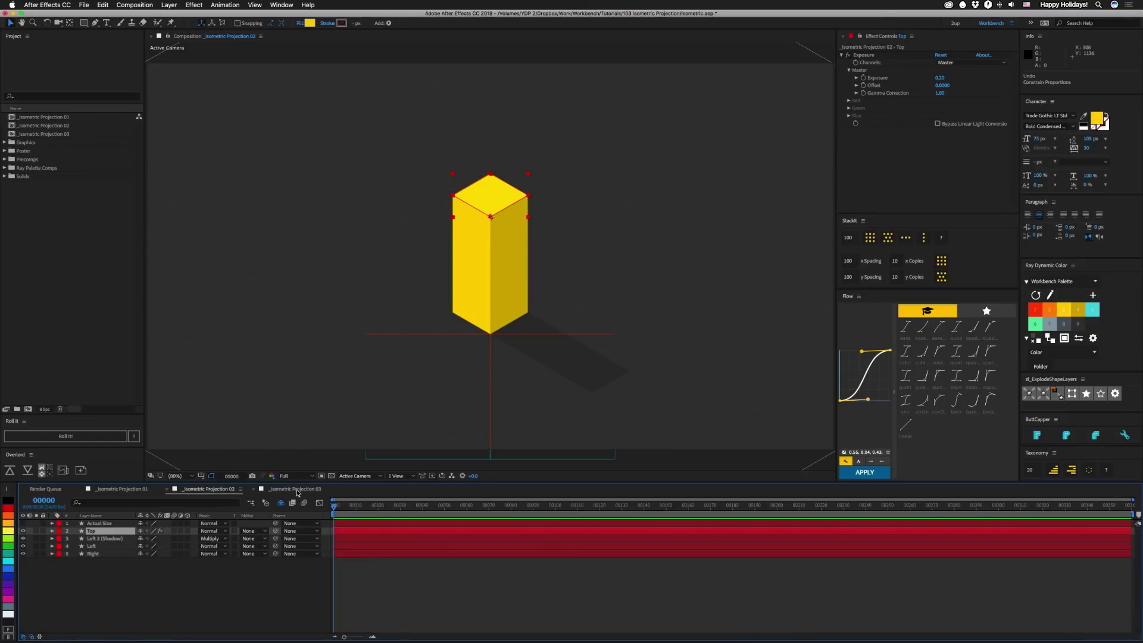
# - Open _Isometric Projection 03, show the Controller and Top layers, and reveal the Right face's expressions
pyautogui.click(295, 488)
pyautogui.click(100, 523)
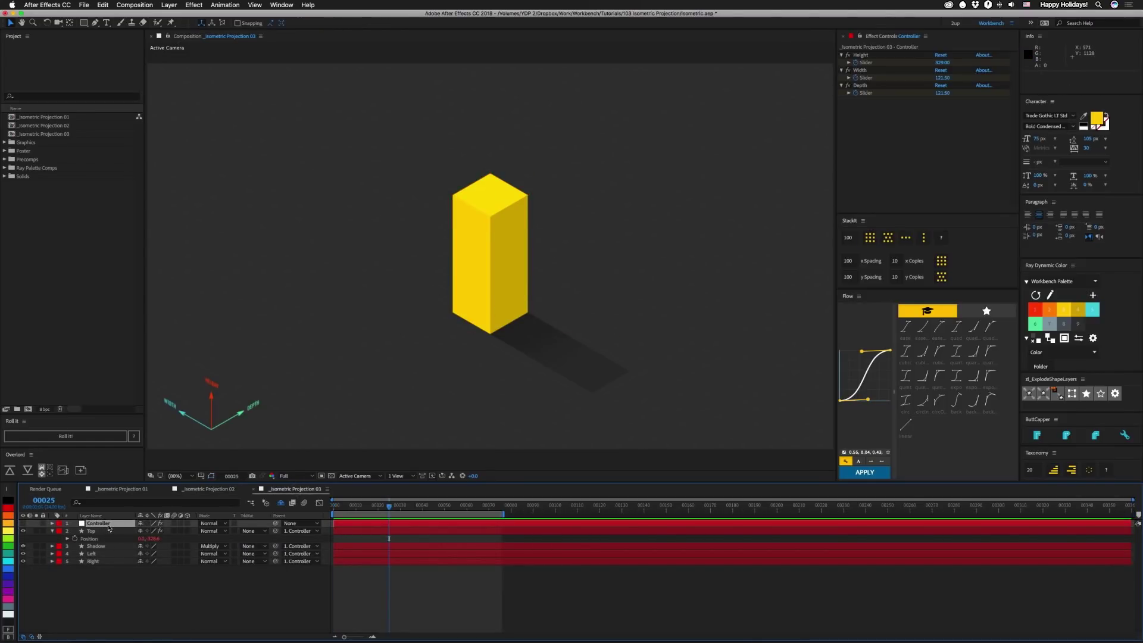
pyautogui.moveTo(22, 526); pyautogui.dragTo(22, 530)
pyautogui.click(211, 477)
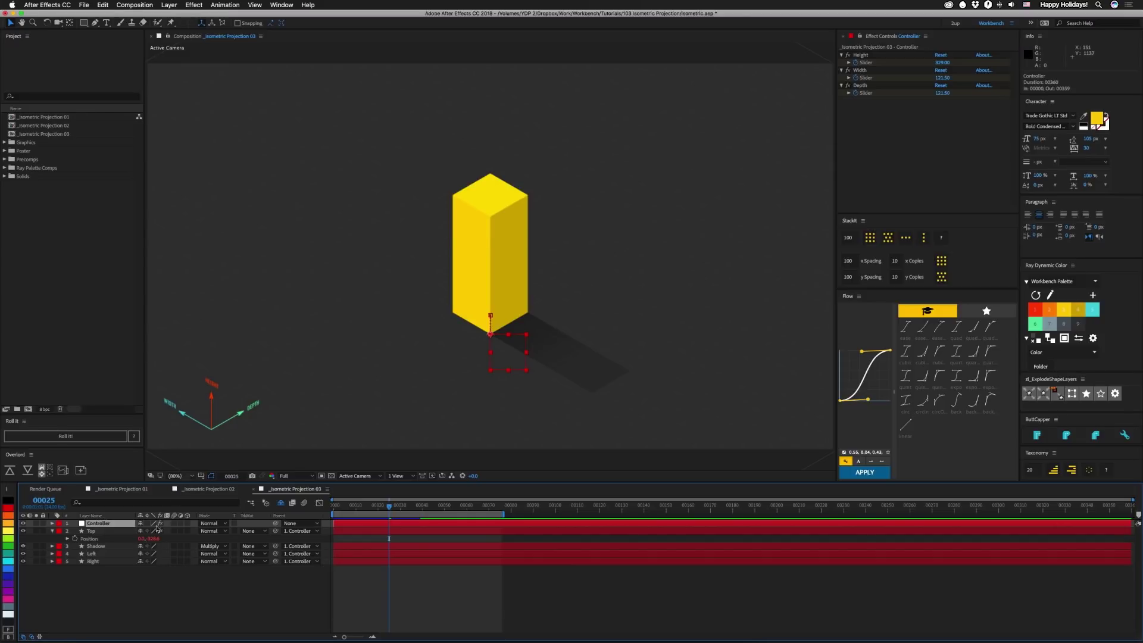
pyautogui.click(97, 561)
pyautogui.press('e')
pyautogui.press('e')
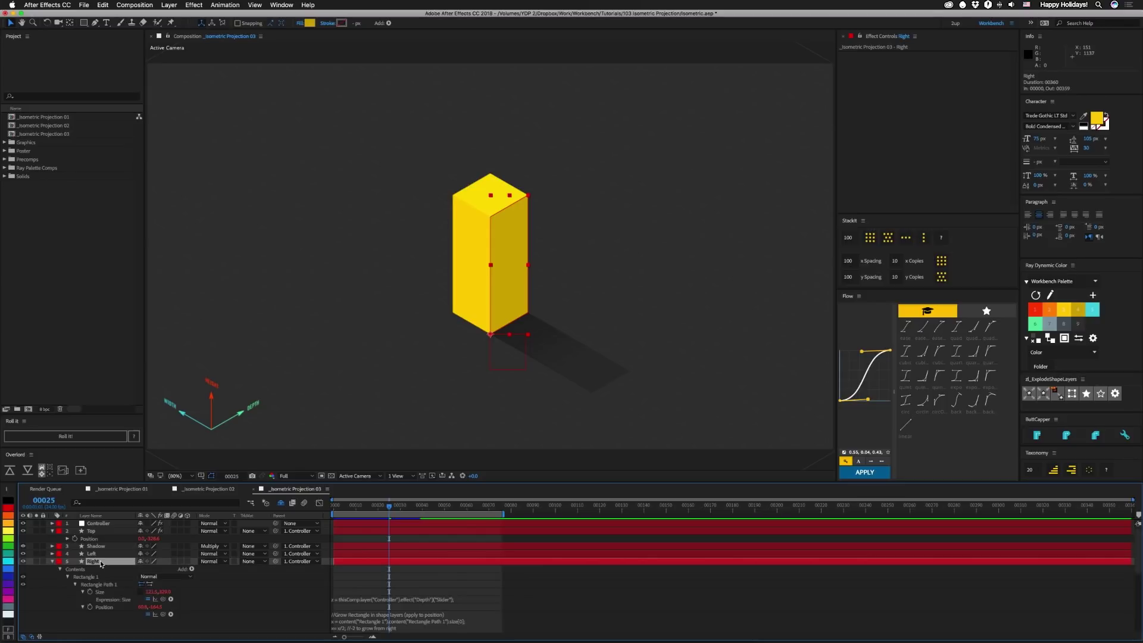
pyautogui.click(282, 5)
# - Load the Right layer's Size expression into the Expressionist editor
pyautogui.moveTo(358, 52)
pyautogui.click(480, 87)
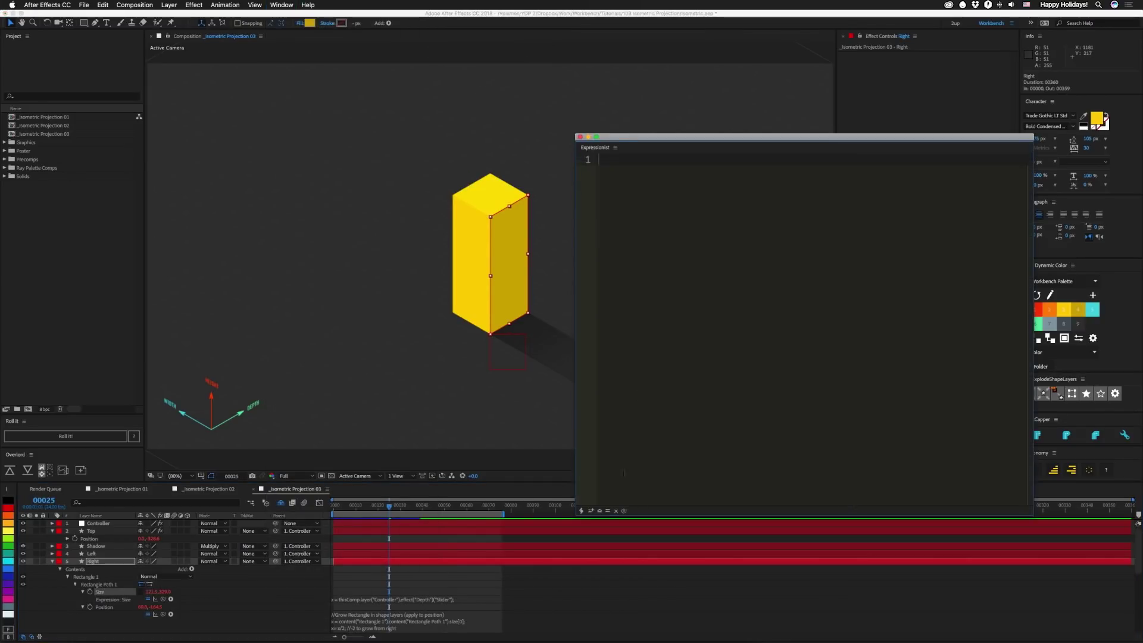
pyautogui.click(600, 511)
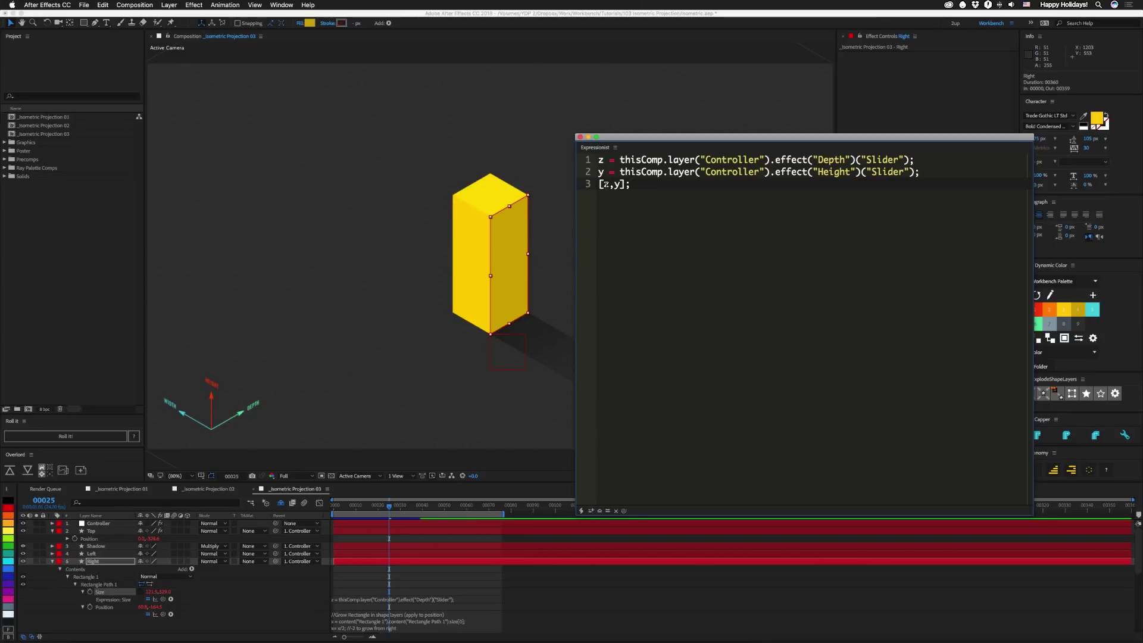
# - Load the Left face's Size expression, built from Controller Width and Height, into Expressionist
pyautogui.click(104, 554)
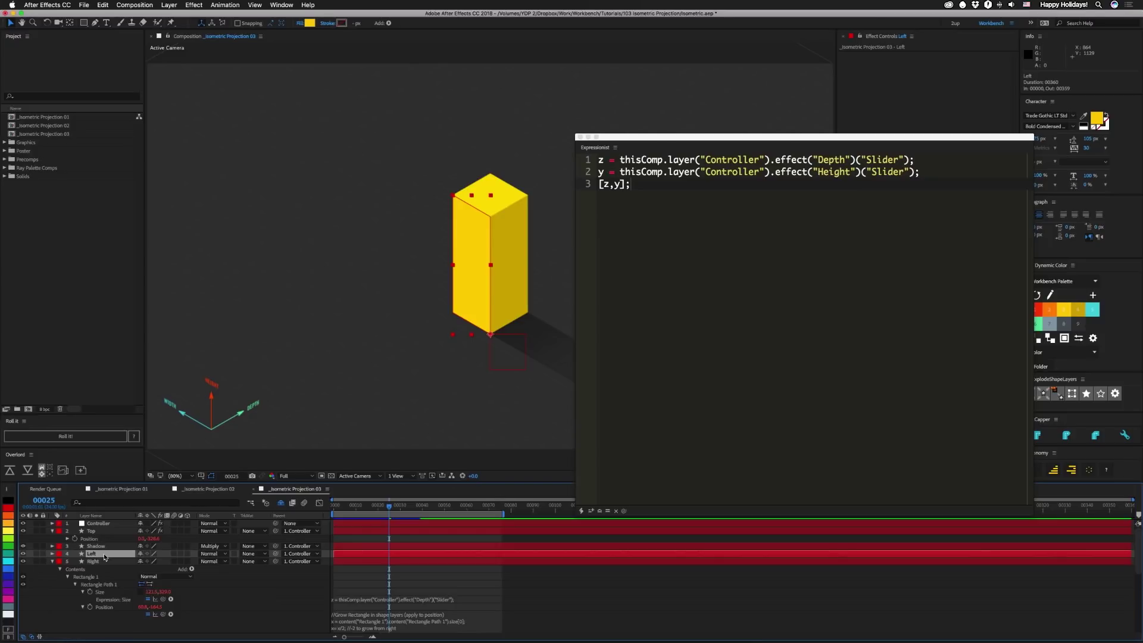
pyautogui.press('e')
pyautogui.press('e')
pyautogui.click(100, 583)
pyautogui.click(599, 511)
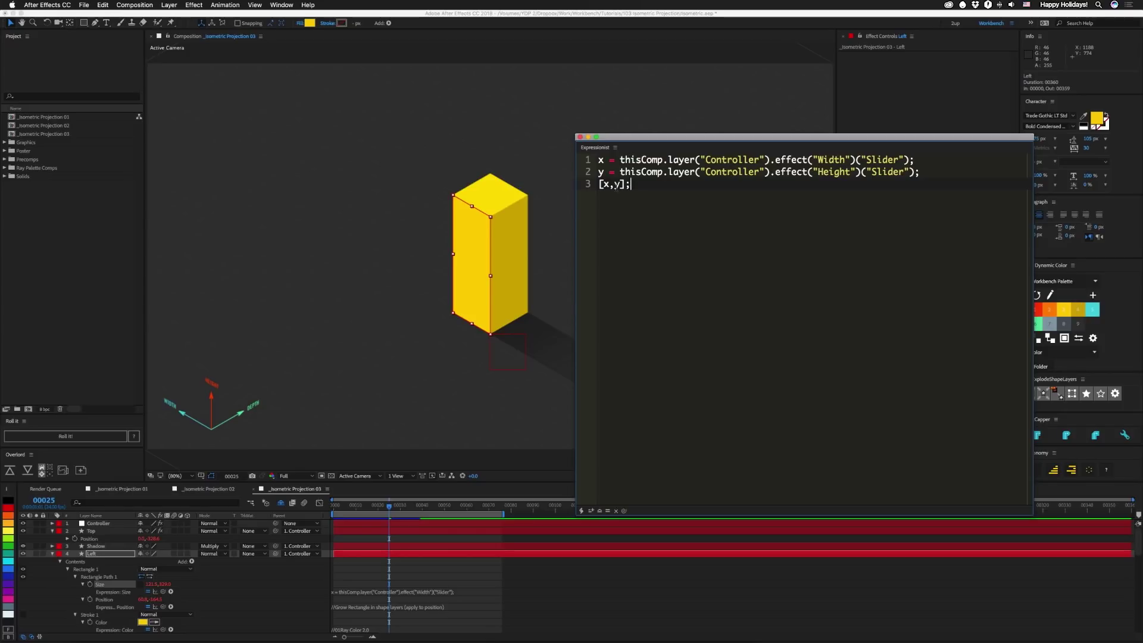
pyautogui.click(93, 546)
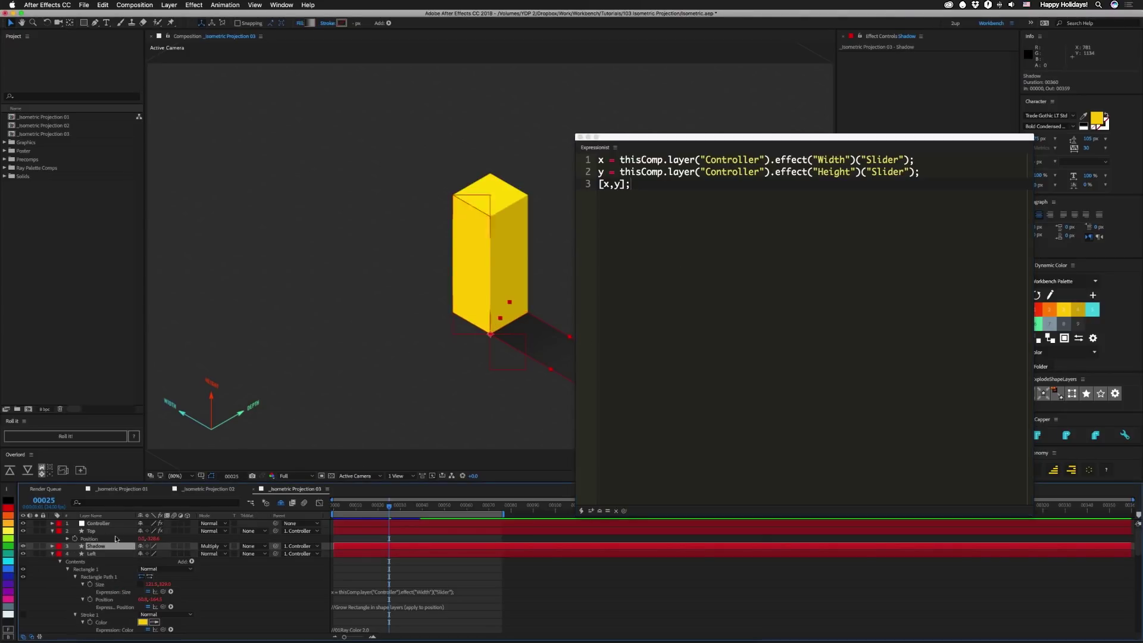
pyautogui.moveTo(624, 138); pyautogui.dragTo(713, 139)
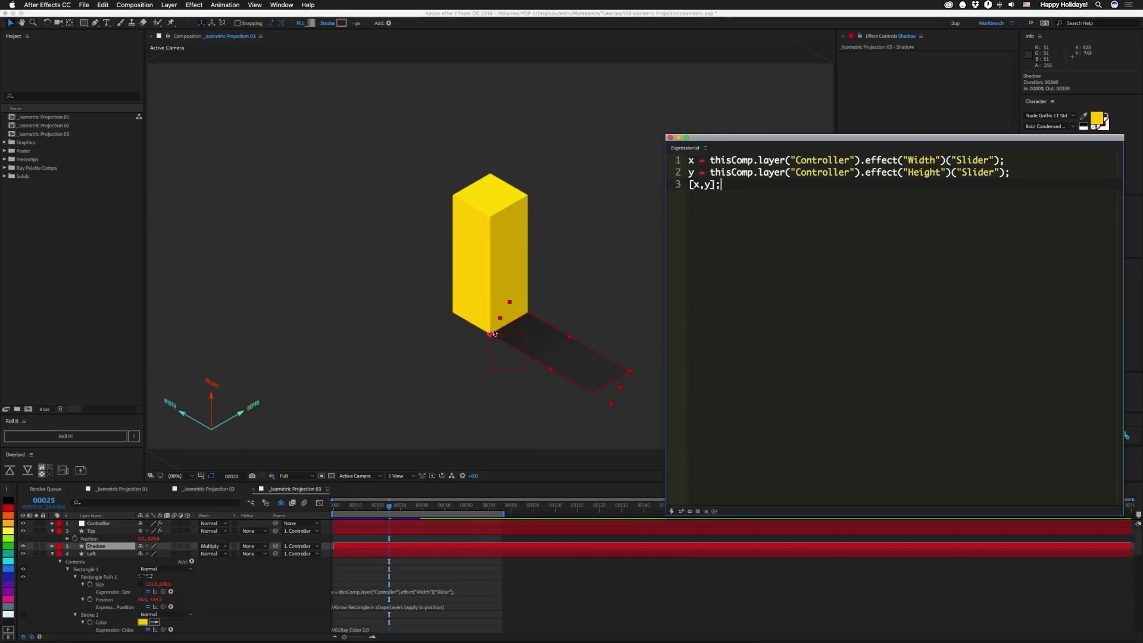
pyautogui.click(569, 378)
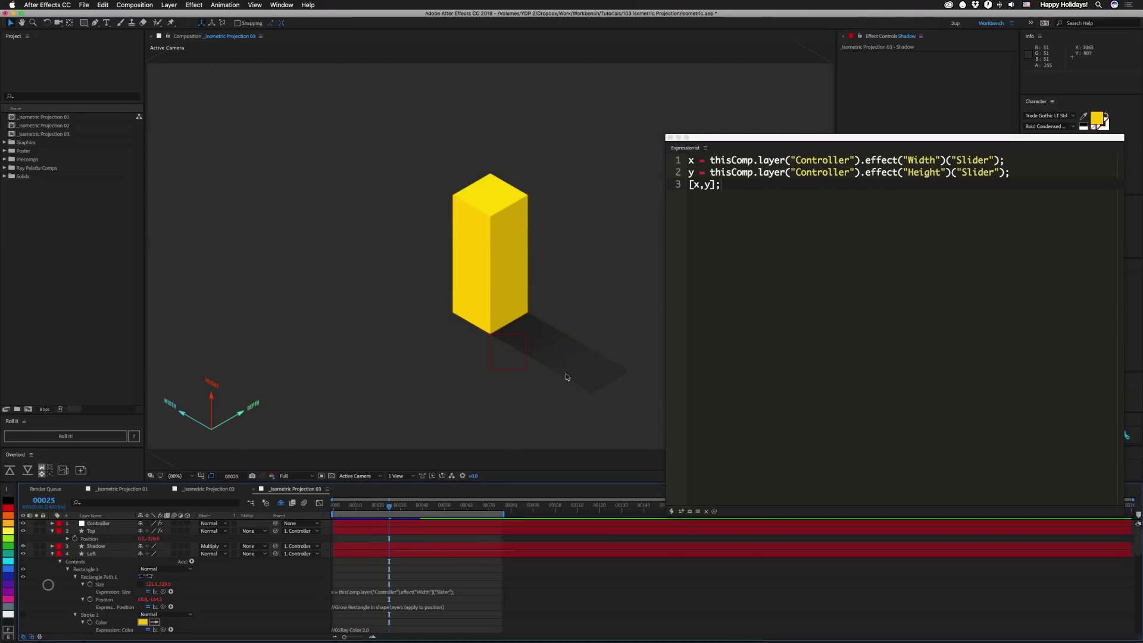
pyautogui.click(101, 531)
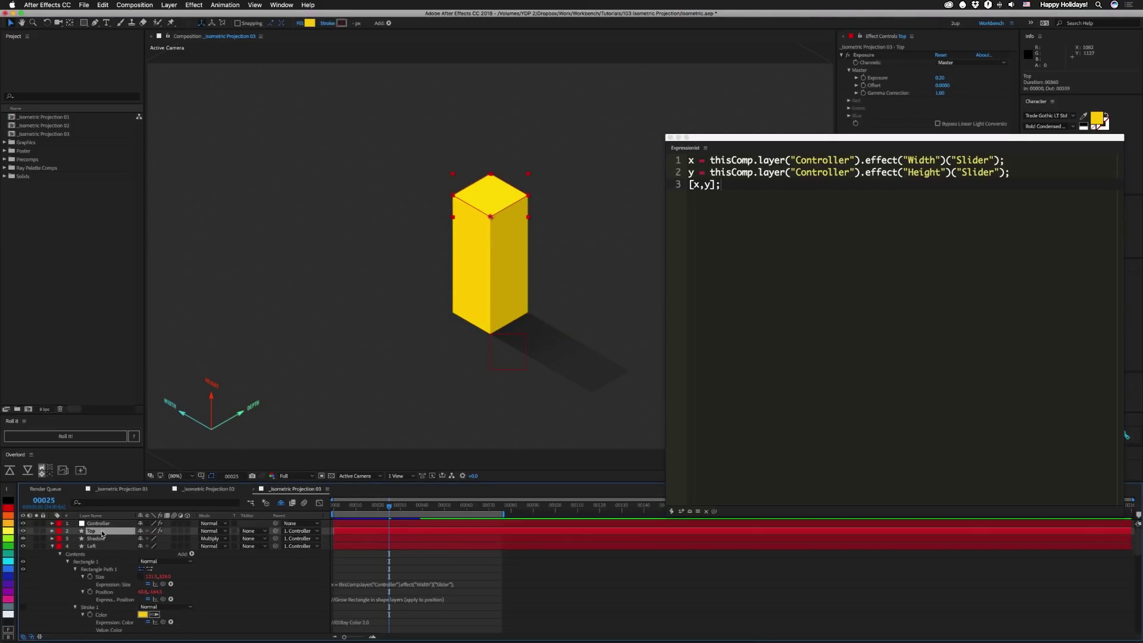
# - Load the Top layer's Size expression into the Expressionist editor
pyautogui.press('e')
pyautogui.press('e')
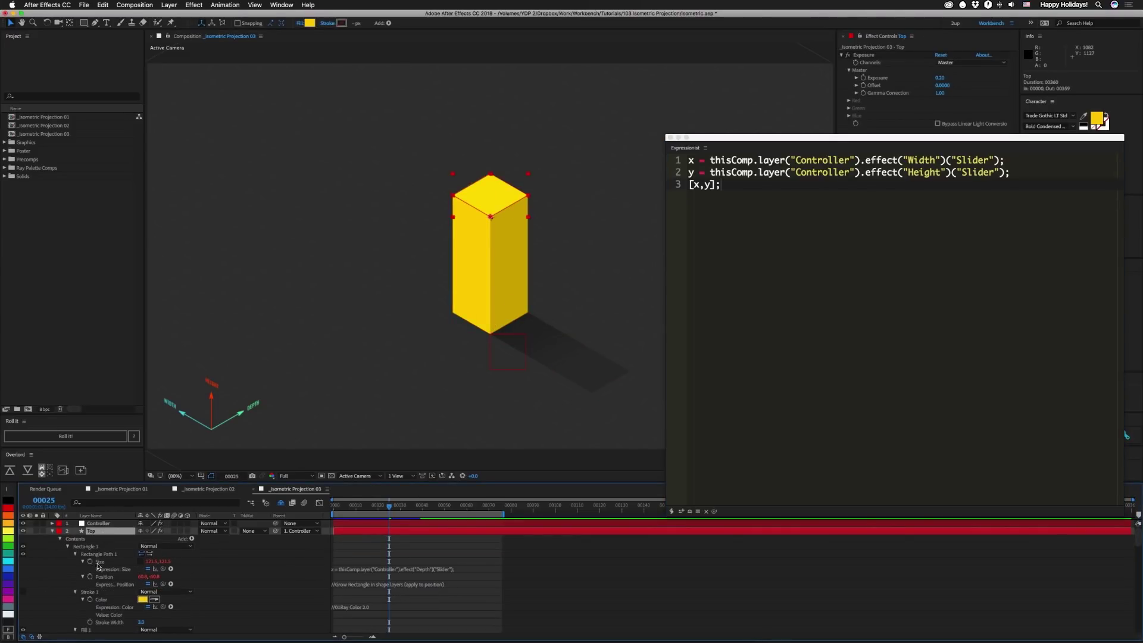
pyautogui.click(98, 563)
pyautogui.click(691, 512)
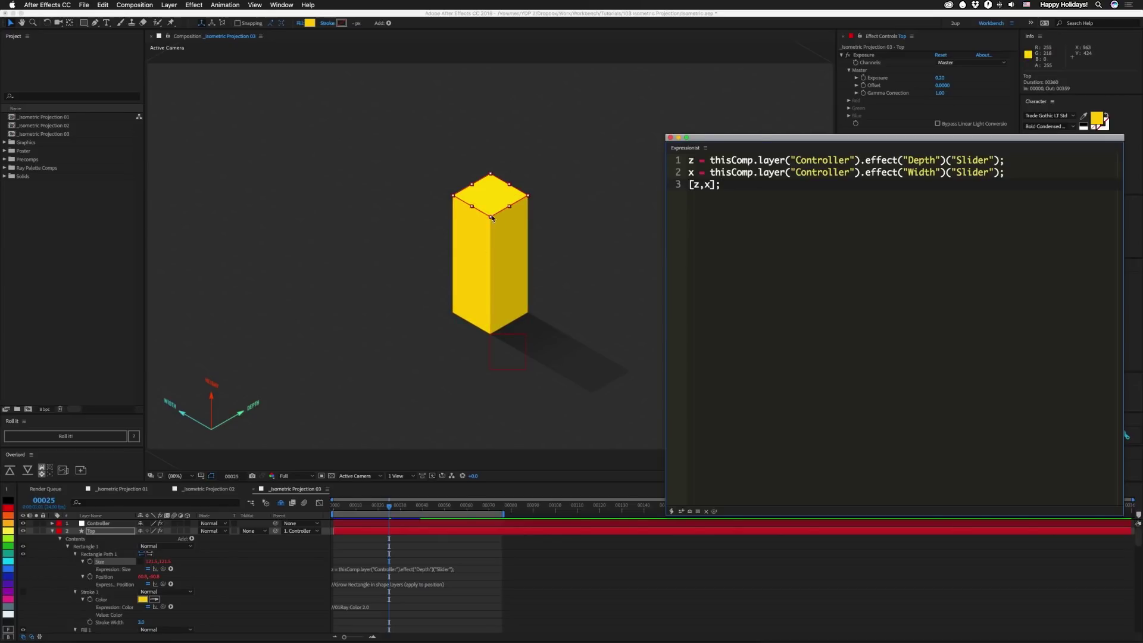
# - Load the Top layer's Position expression, which offsets it by the Controller's Height slider
pyautogui.click(91, 530)
pyautogui.press('p')
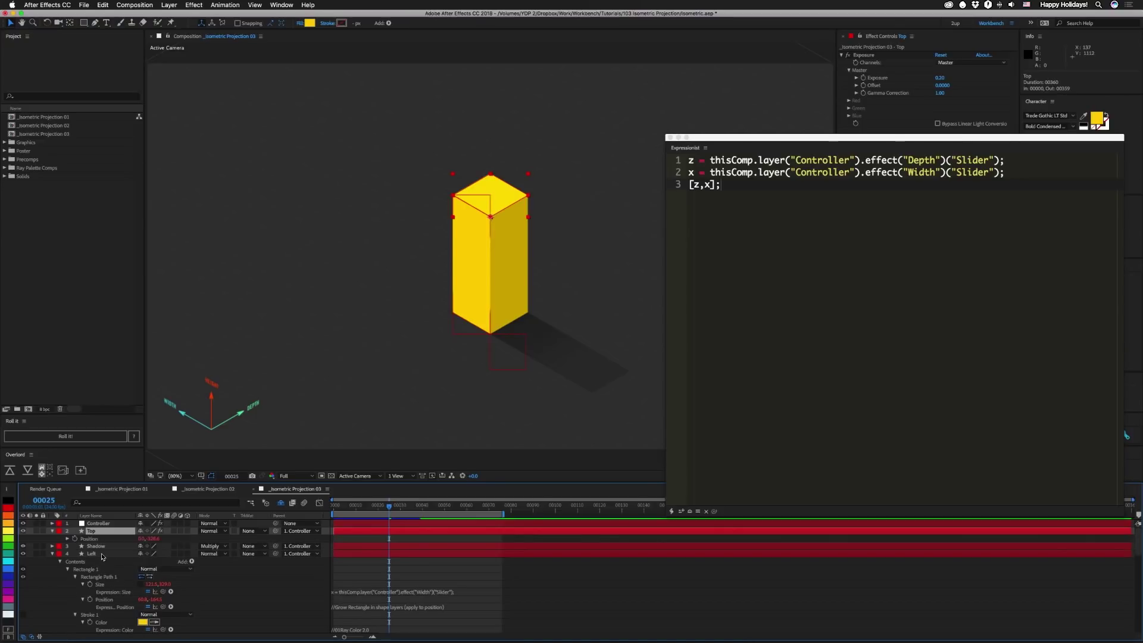
pyautogui.click(90, 538)
pyautogui.click(690, 511)
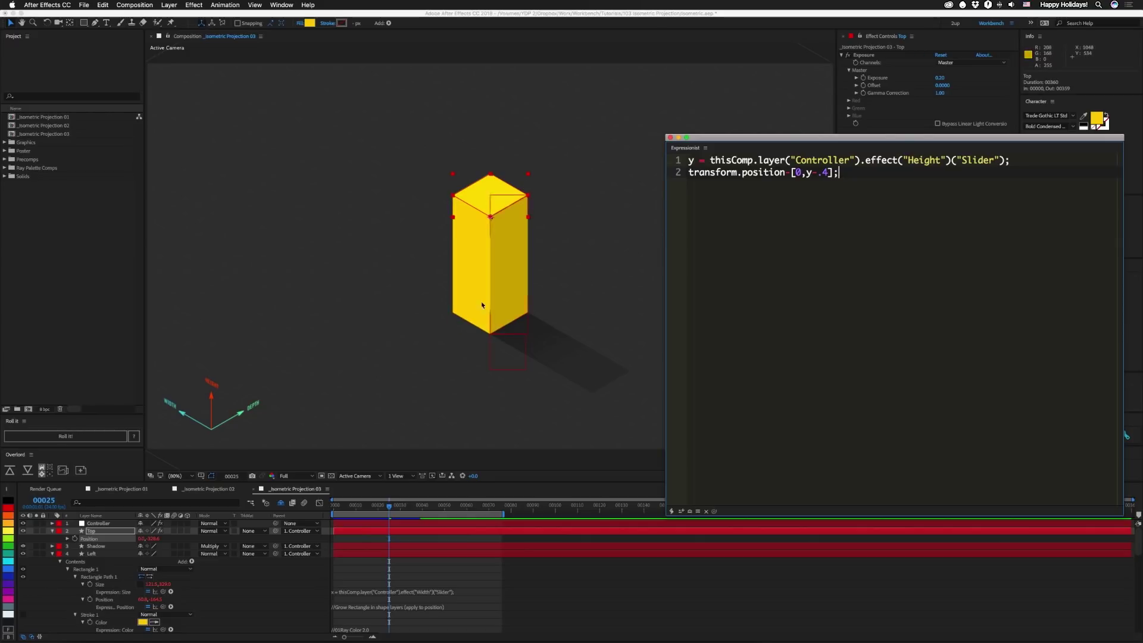
pyautogui.click(458, 524)
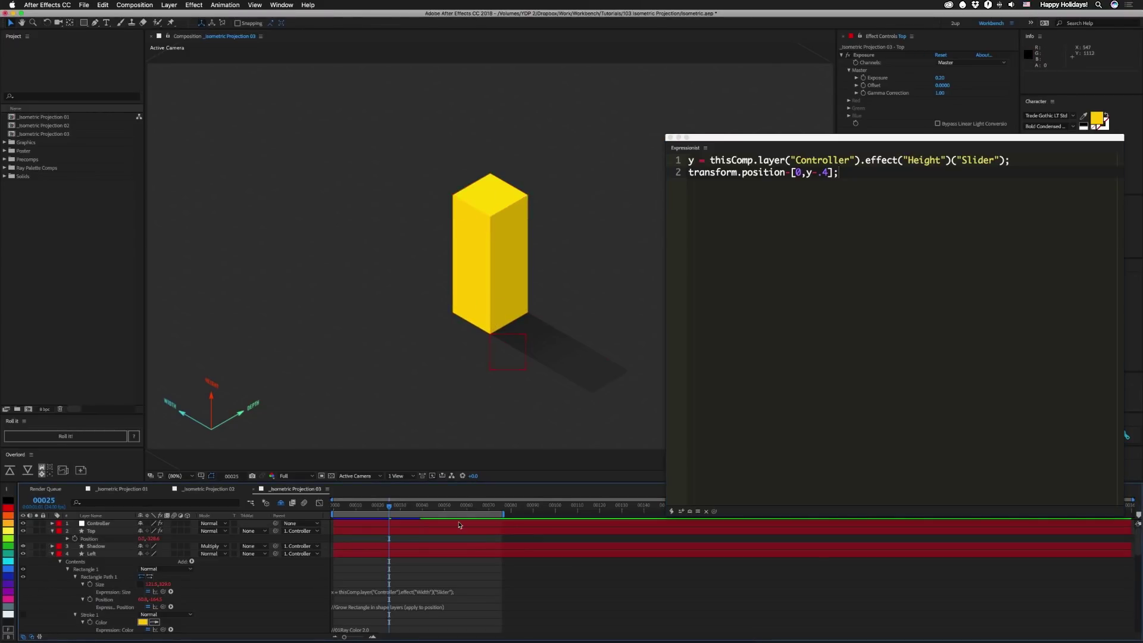
# - Close Expressionist, test the Controller's Depth and Width sliders (Width 153.50), undo, and preview playback
pyautogui.click(670, 138)
pyautogui.press('KP_1')
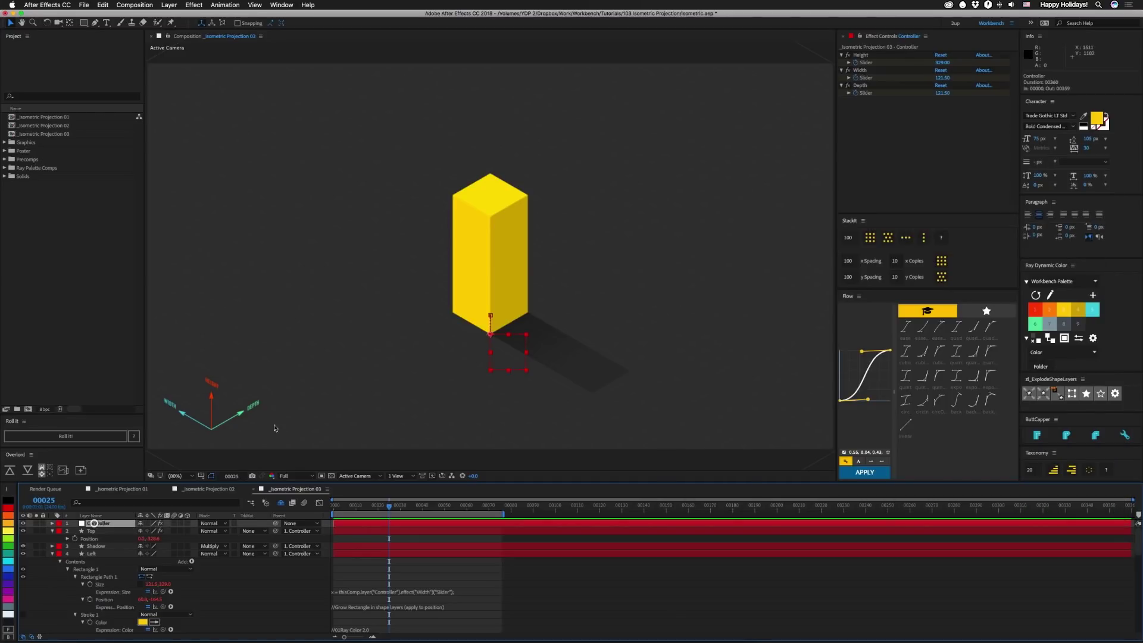
pyautogui.moveTo(942, 96); pyautogui.dragTo(730, 149)
pyautogui.press('super+z')
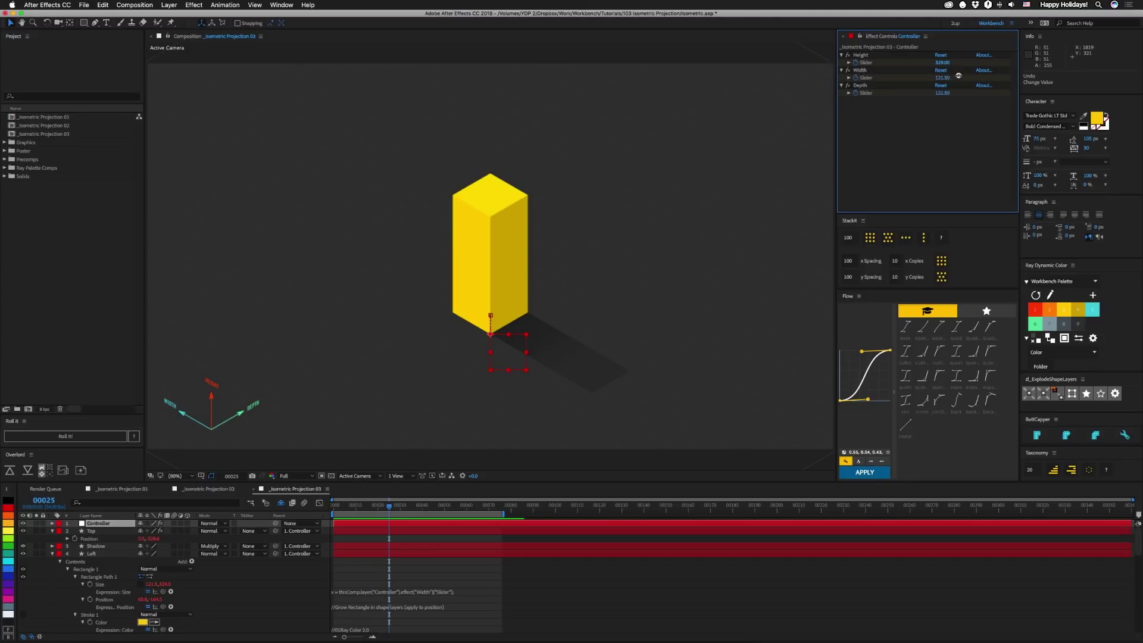
pyautogui.moveTo(942, 77); pyautogui.dragTo(846, 78)
pyautogui.press('super+z')
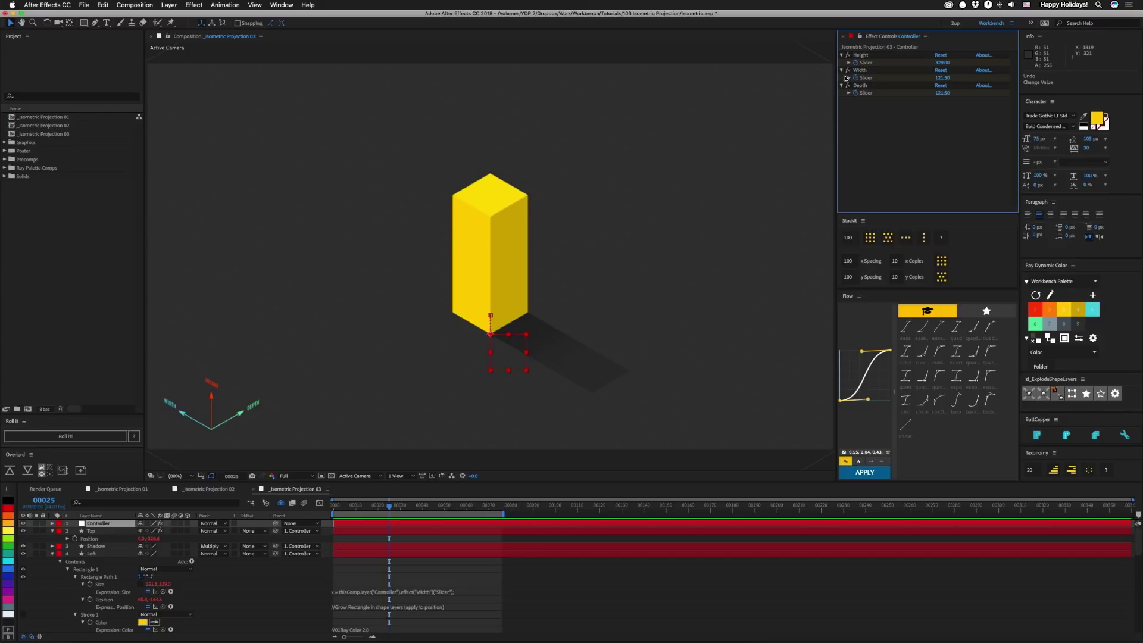
pyautogui.press('space')
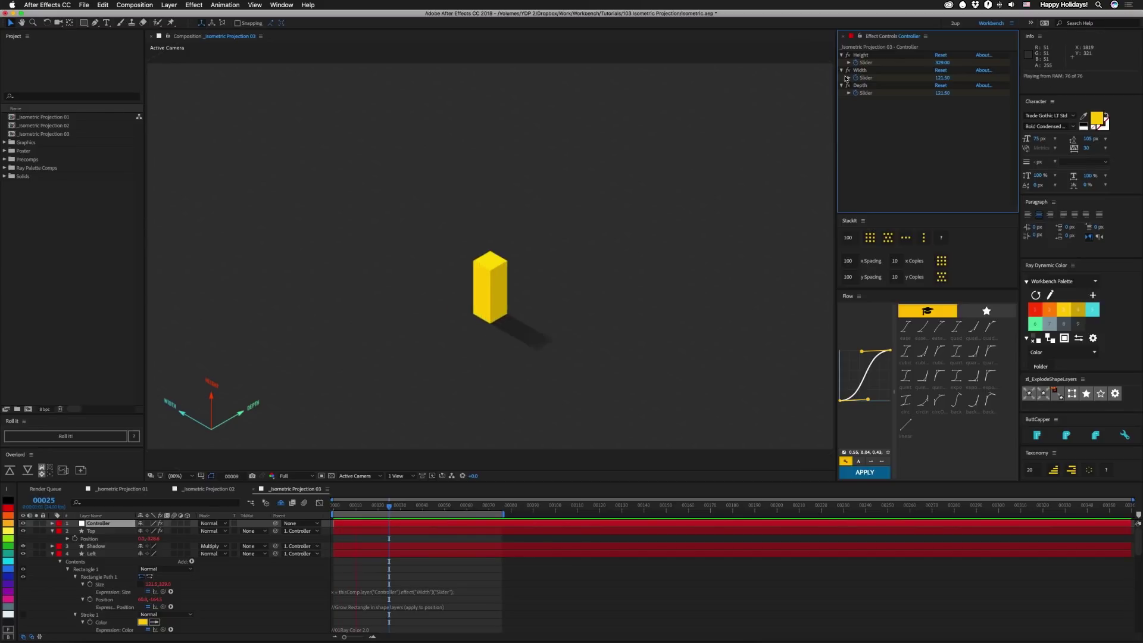